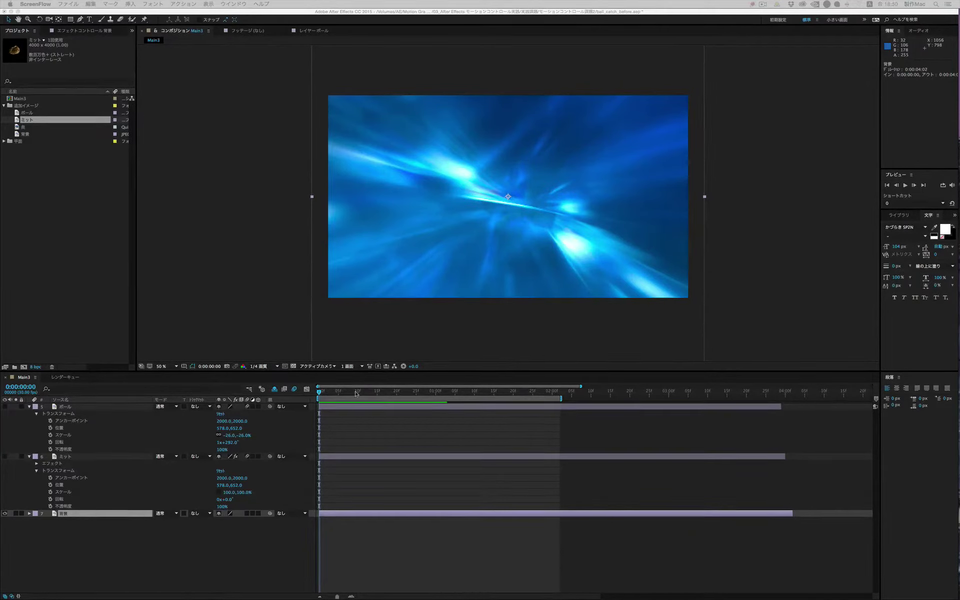
# Step: Preview the ボール ball and ミット glove footage, then return to the Main3 composition
pyautogui.click(334, 397)
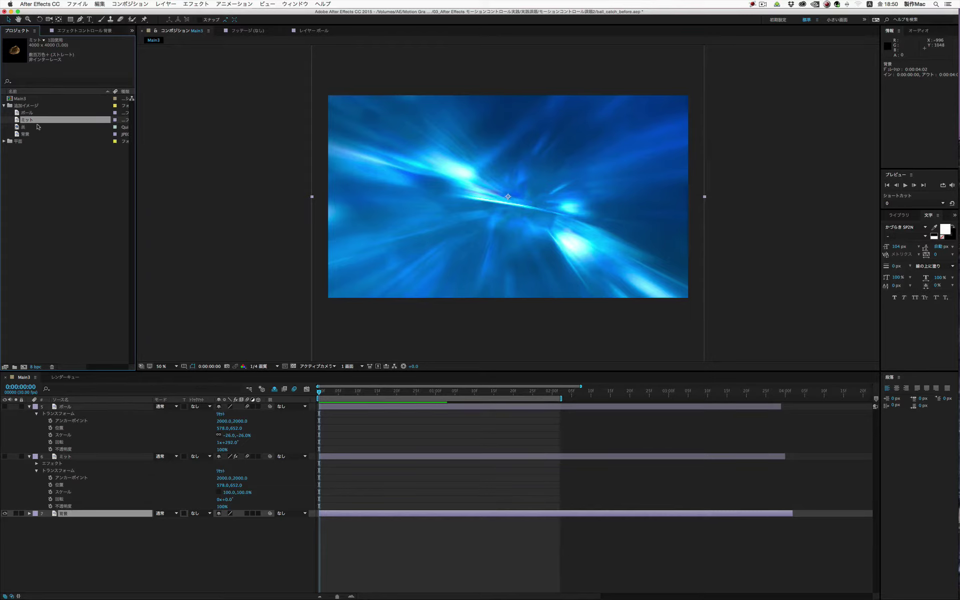
pyautogui.click(25, 112)
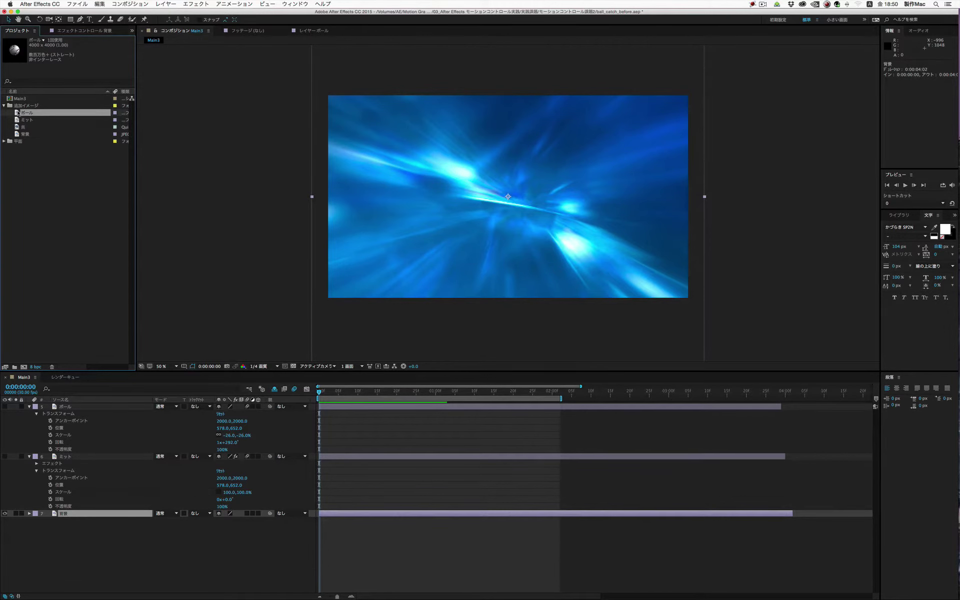
pyautogui.doubleClick(18, 113)
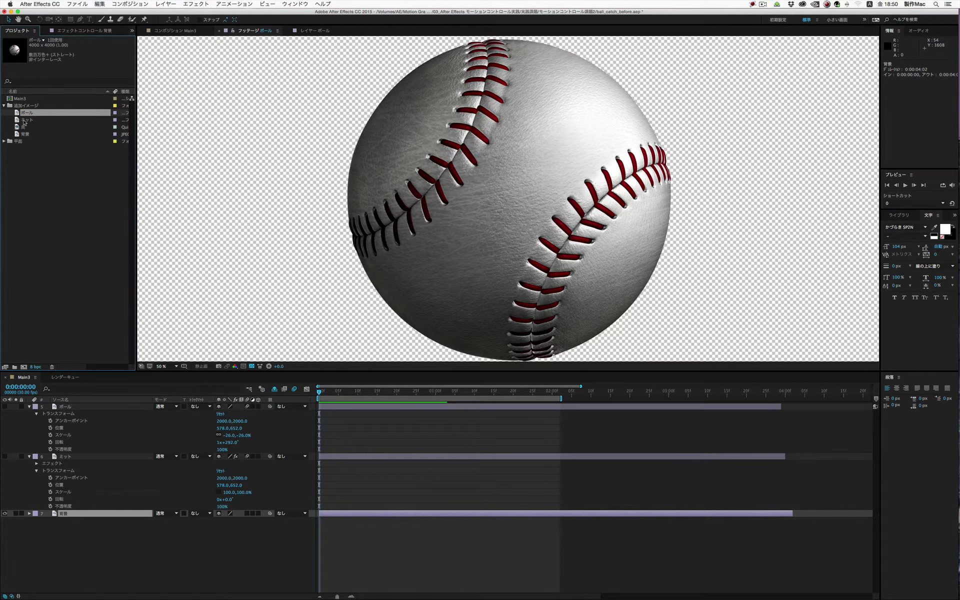
pyautogui.doubleClick(18, 120)
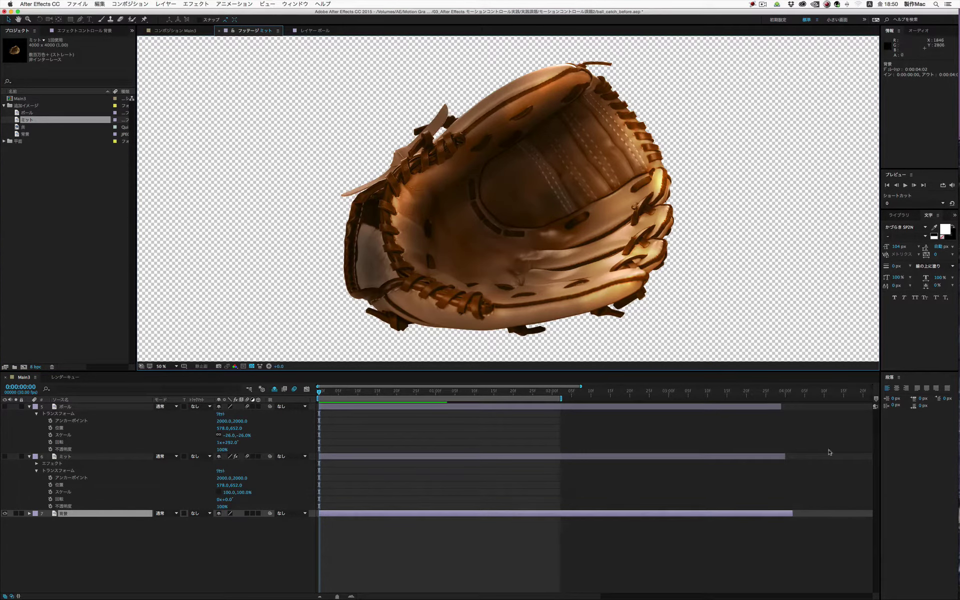
pyautogui.hotkey('shift', '.')
pyautogui.hotkey('shift', '.')
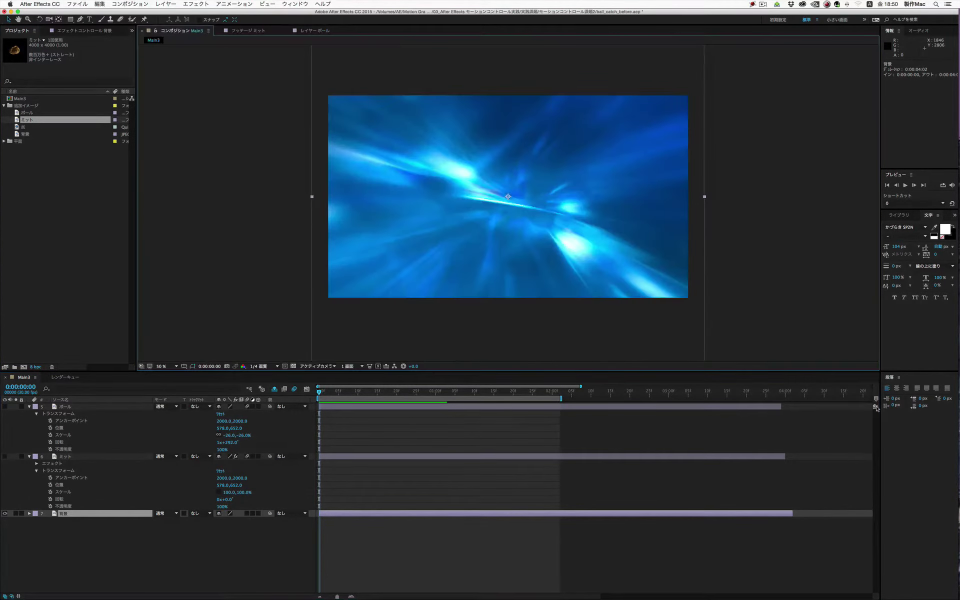
# Step: Show the ミット and ボール layers, test-move the glove and undo, then scrub to frame 7
pyautogui.click(5, 457)
pyautogui.click(5, 406)
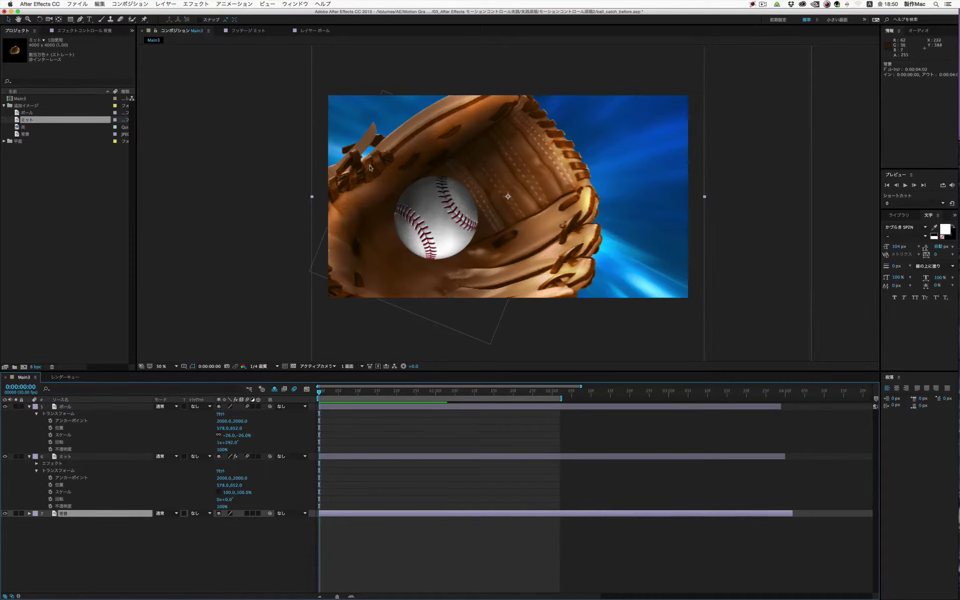
pyautogui.click(67, 458)
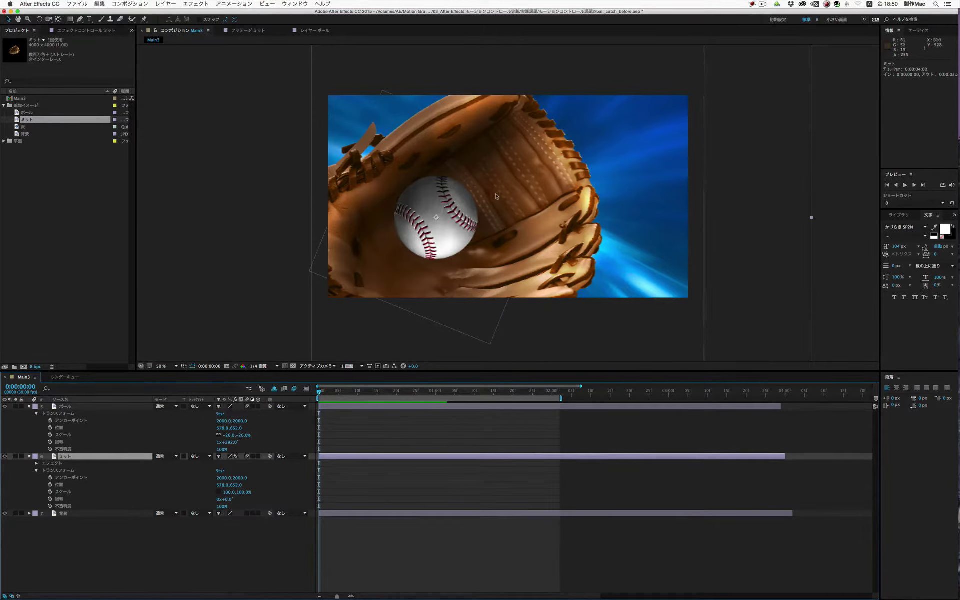
pyautogui.moveTo(355, 287)
pyautogui.mouseDown()
pyautogui.moveTo(481, 216)
pyautogui.moveTo(396, 258)
pyautogui.mouseUp()
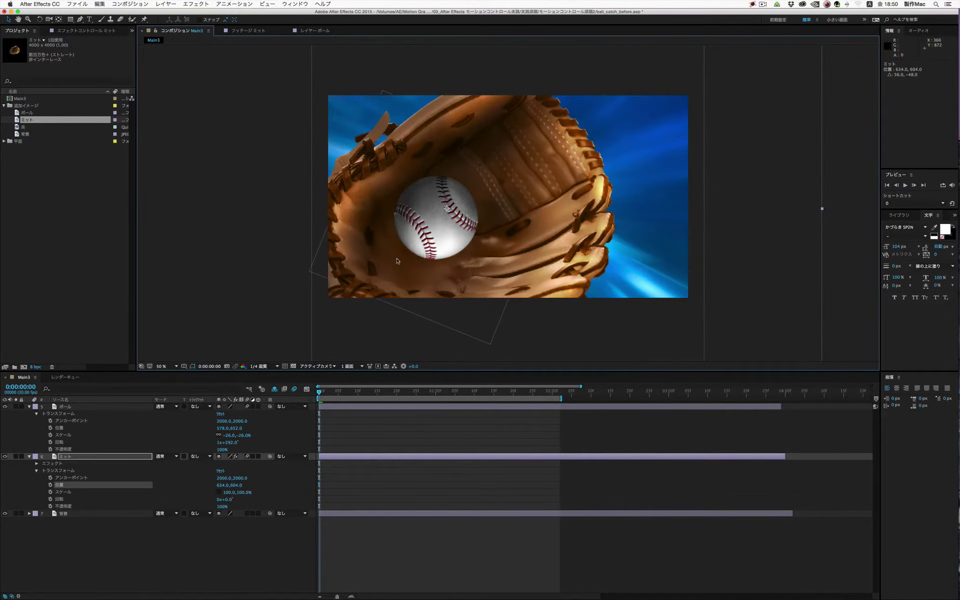
pyautogui.press('super+z')
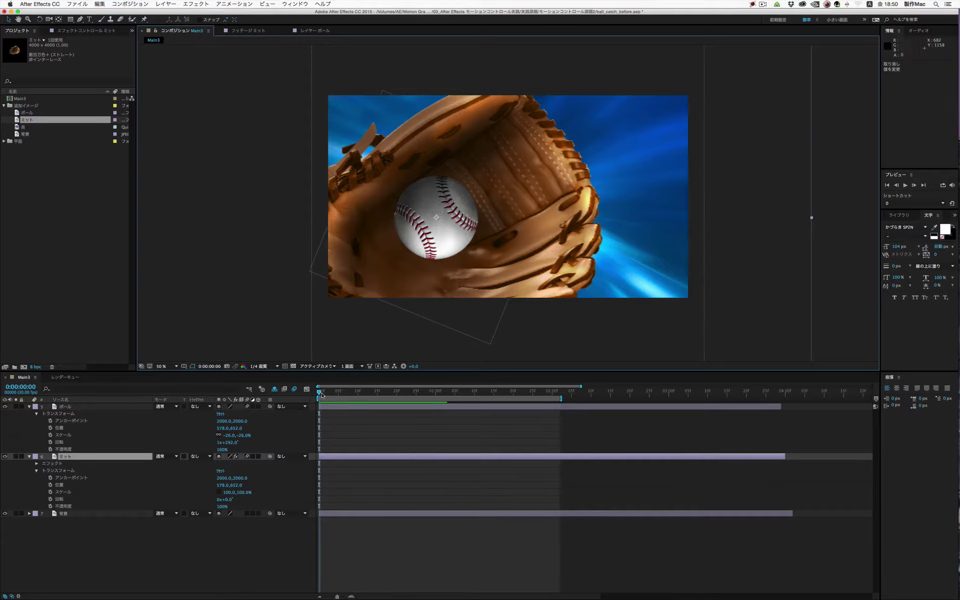
pyautogui.moveTo(321, 394); pyautogui.dragTo(367, 395)
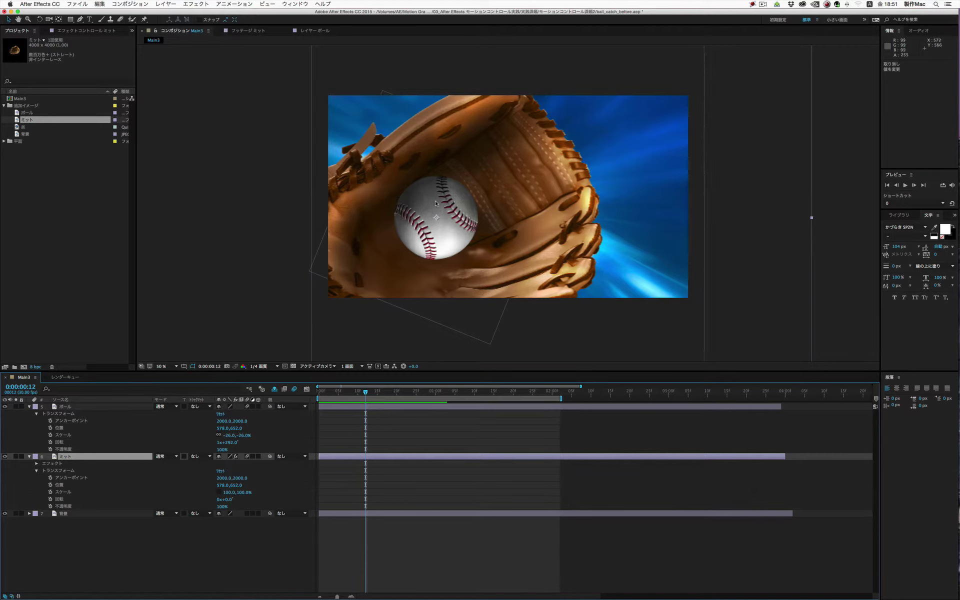
# Step: Set Position keyframes for the ball and glove at frame 12, then return to frame 0
pyautogui.click(50, 429)
pyautogui.click(50, 485)
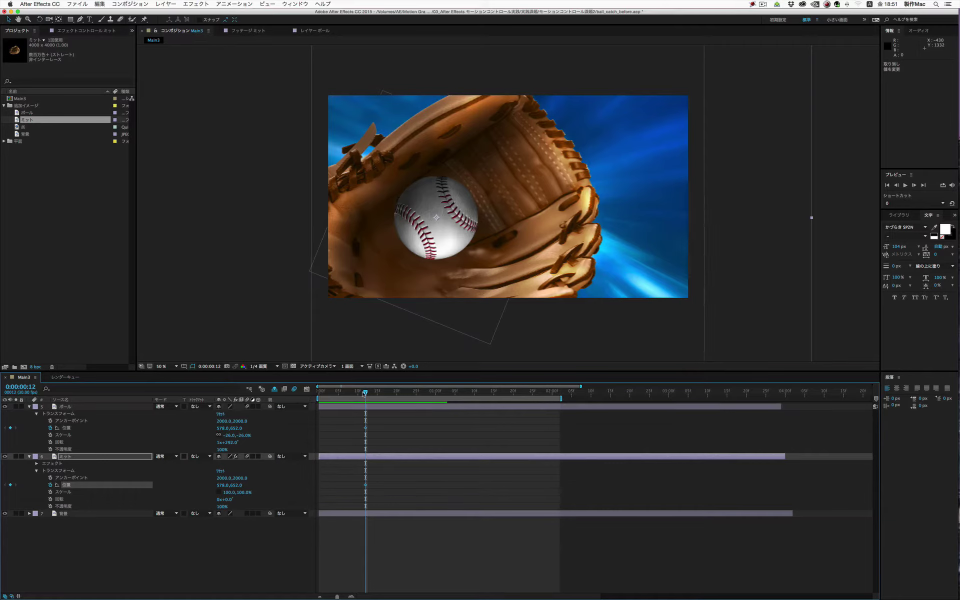
pyautogui.moveTo(365, 393); pyautogui.dragTo(310, 394)
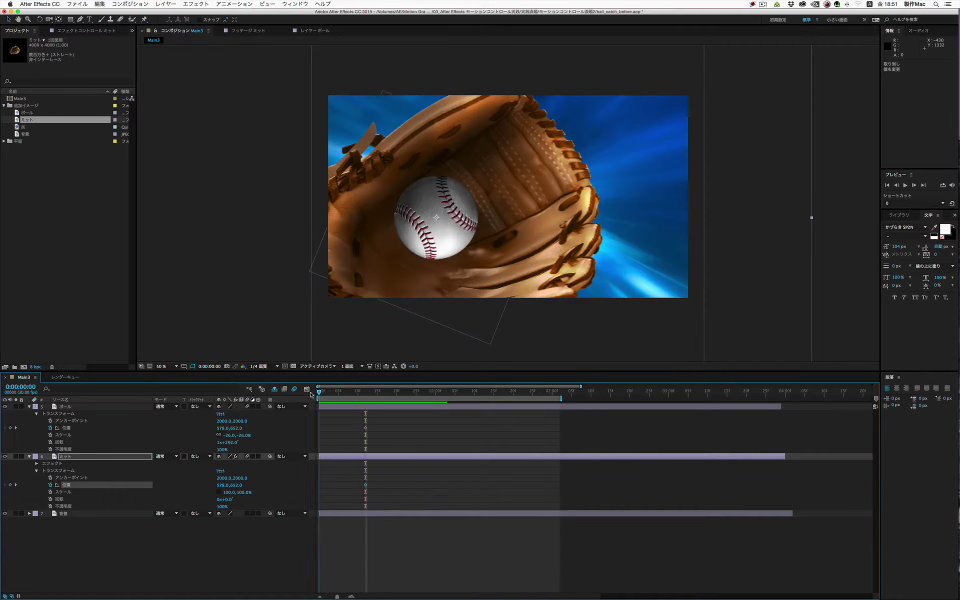
# Step: At frame 0, move the glove off-screen lower left, then scrub to watch it close over the ball
pyautogui.click(70, 457)
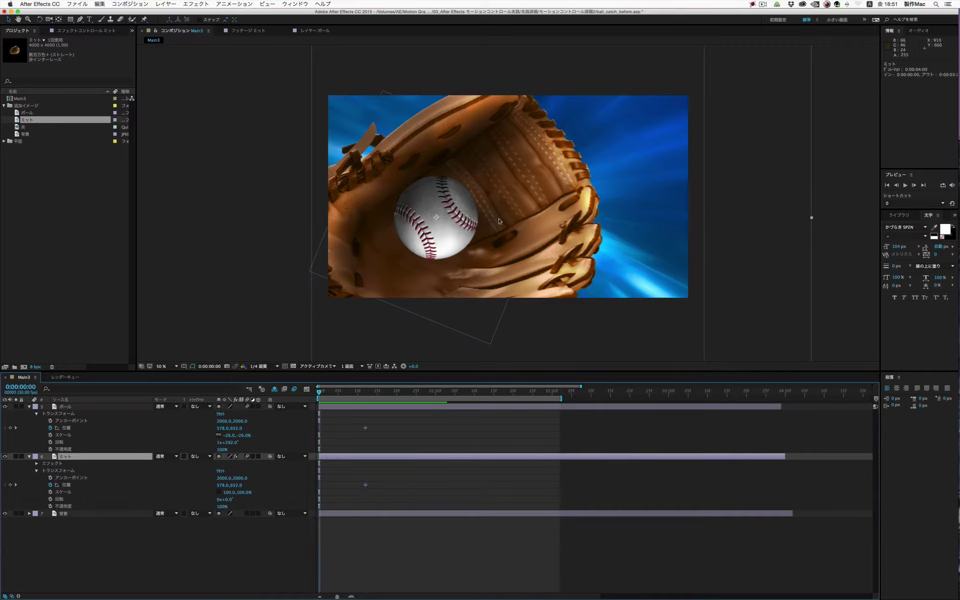
pyautogui.moveTo(501, 225); pyautogui.dragTo(301, 353)
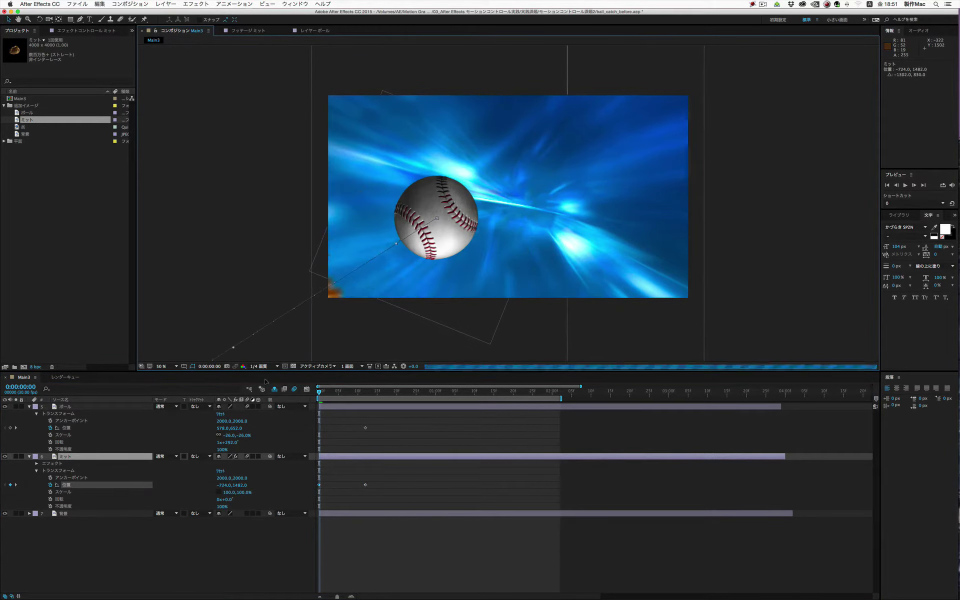
pyautogui.moveTo(300, 353)
pyautogui.mouseDown()
pyautogui.moveTo(222, 411)
pyautogui.moveTo(256, 385)
pyautogui.mouseUp()
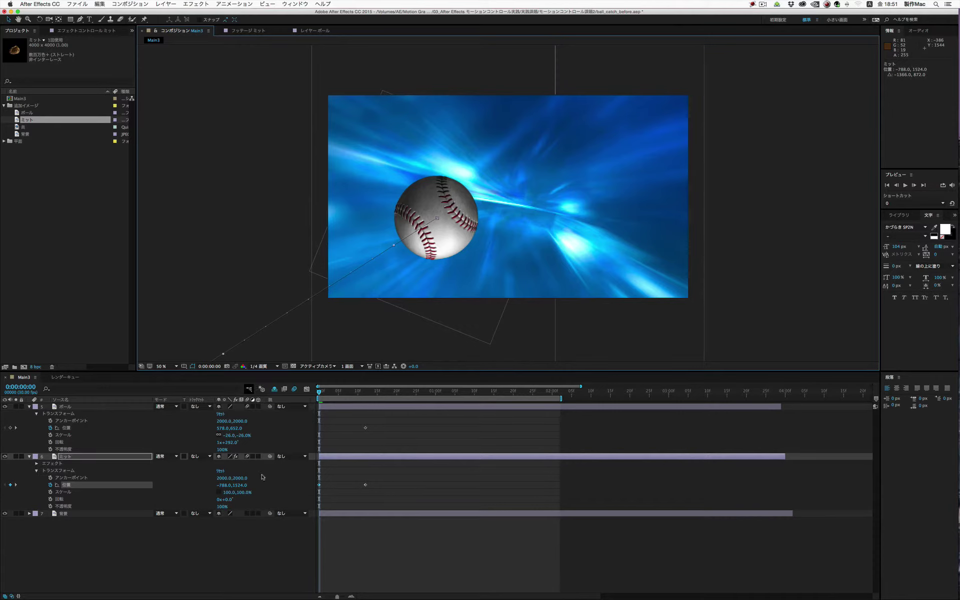
pyautogui.click(342, 390)
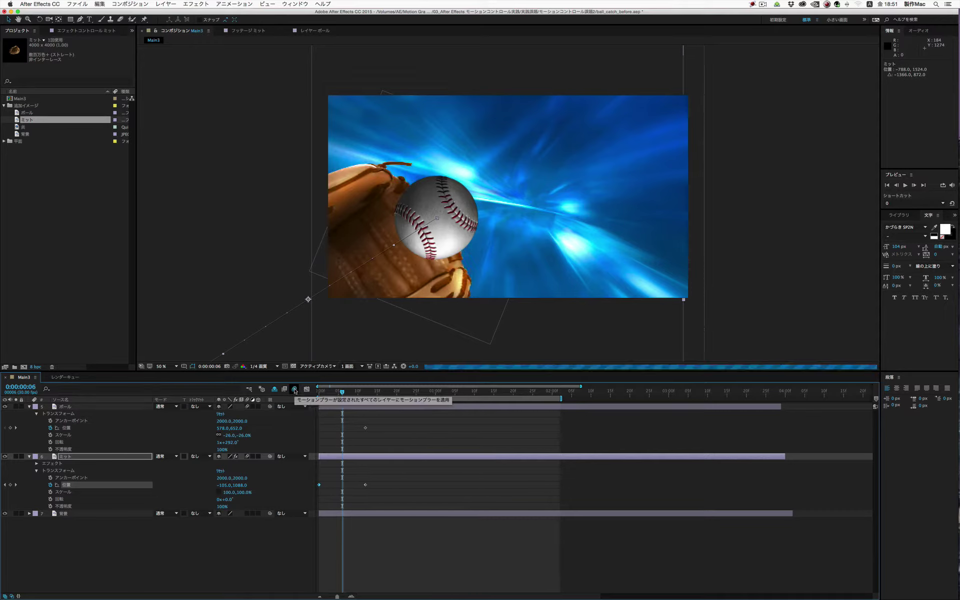
pyautogui.moveTo(342, 392); pyautogui.dragTo(360, 395)
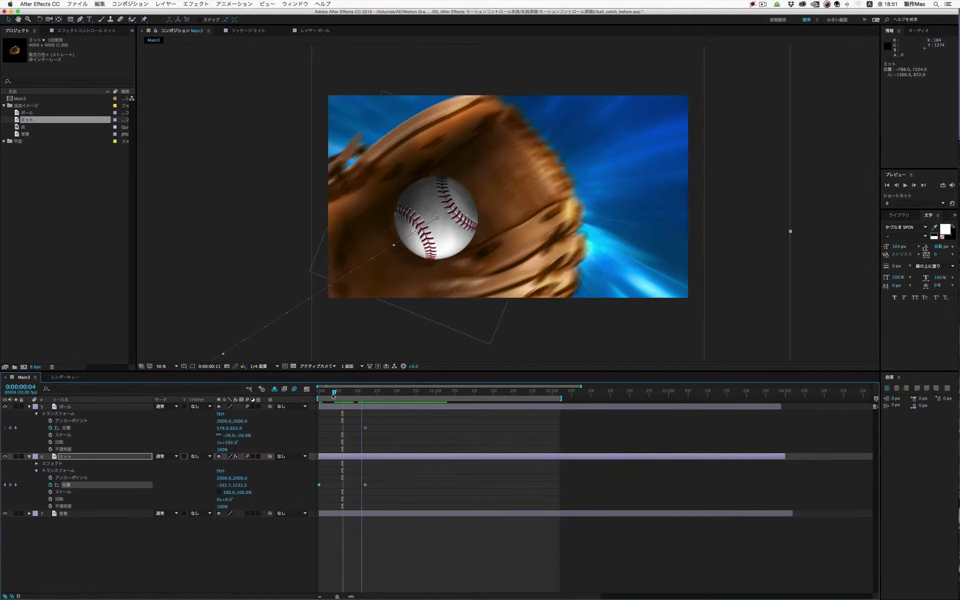
pyautogui.moveTo(362, 396); pyautogui.dragTo(366, 395)
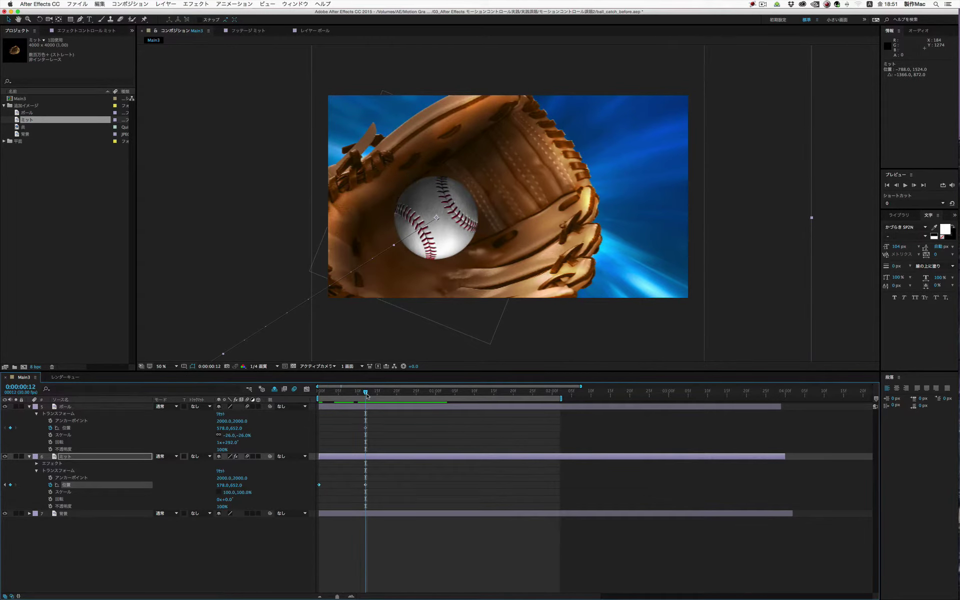
# Step: At frame 0, move the ball right of centre to 1282,792
pyautogui.click(66, 408)
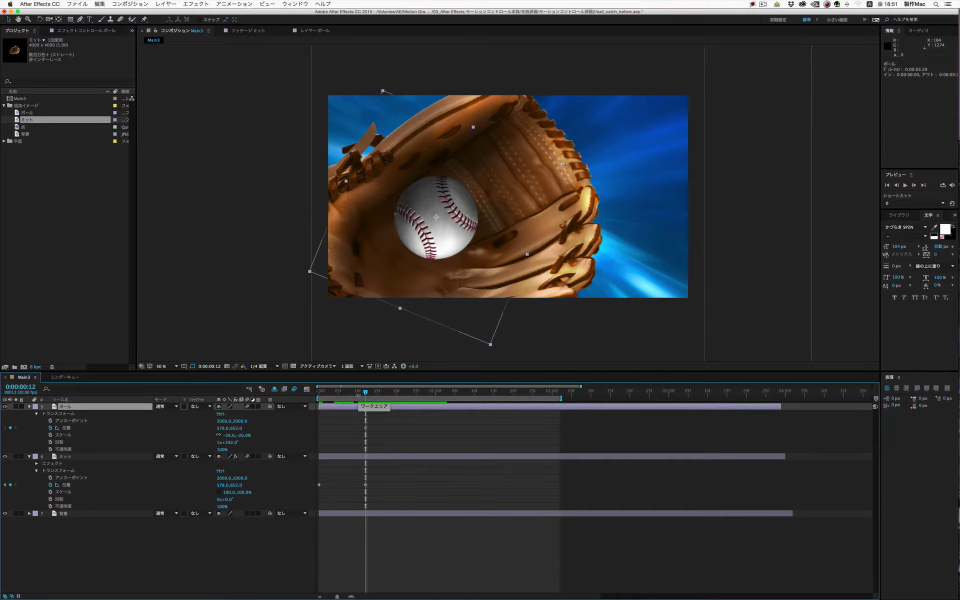
pyautogui.press('Home')
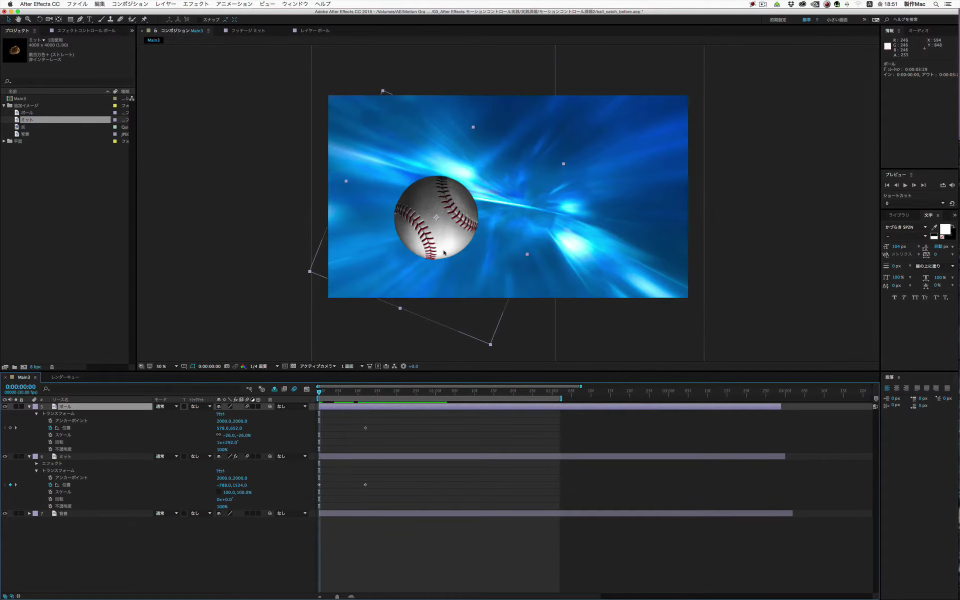
pyautogui.moveTo(443, 246)
pyautogui.mouseDown()
pyautogui.moveTo(638, 283)
pyautogui.moveTo(643, 94)
pyautogui.moveTo(607, 301)
pyautogui.moveTo(554, 274)
pyautogui.moveTo(553, 264)
pyautogui.moveTo(576, 273)
pyautogui.mouseUp()
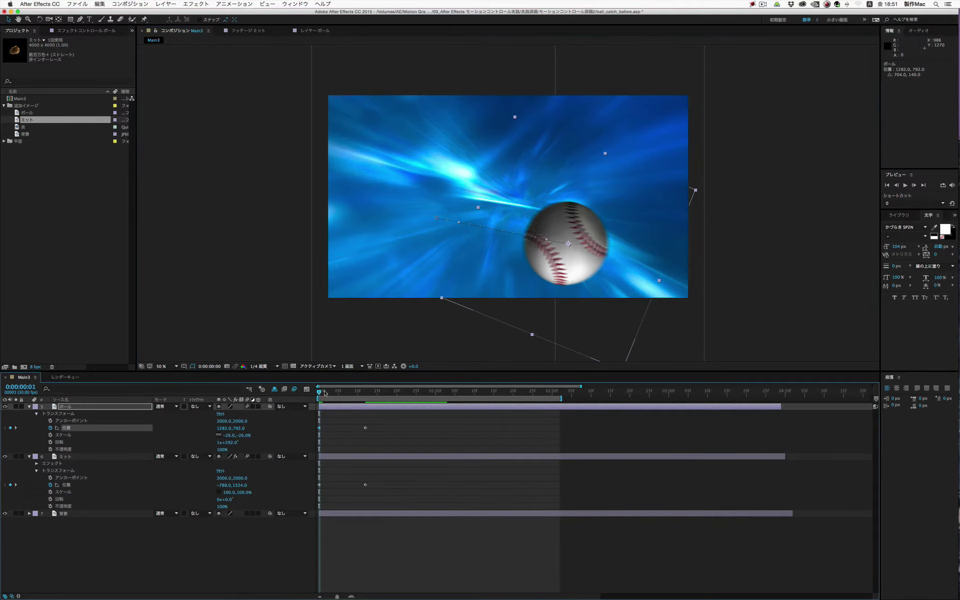
# Step: Scrub and RAM-preview the ball travelling into the glove, then return to frame 0
pyautogui.moveTo(320, 392); pyautogui.dragTo(374, 394)
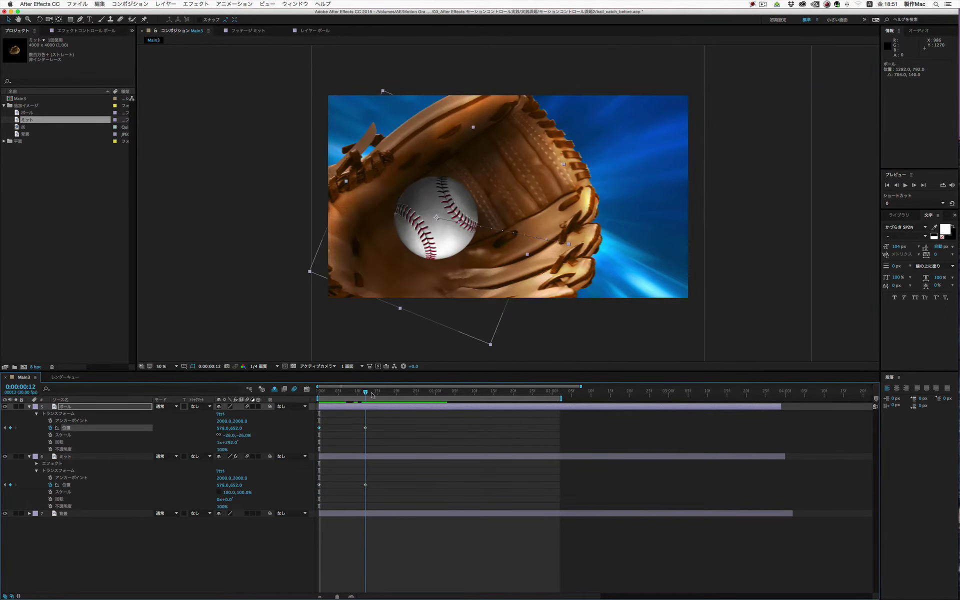
pyautogui.press('space')
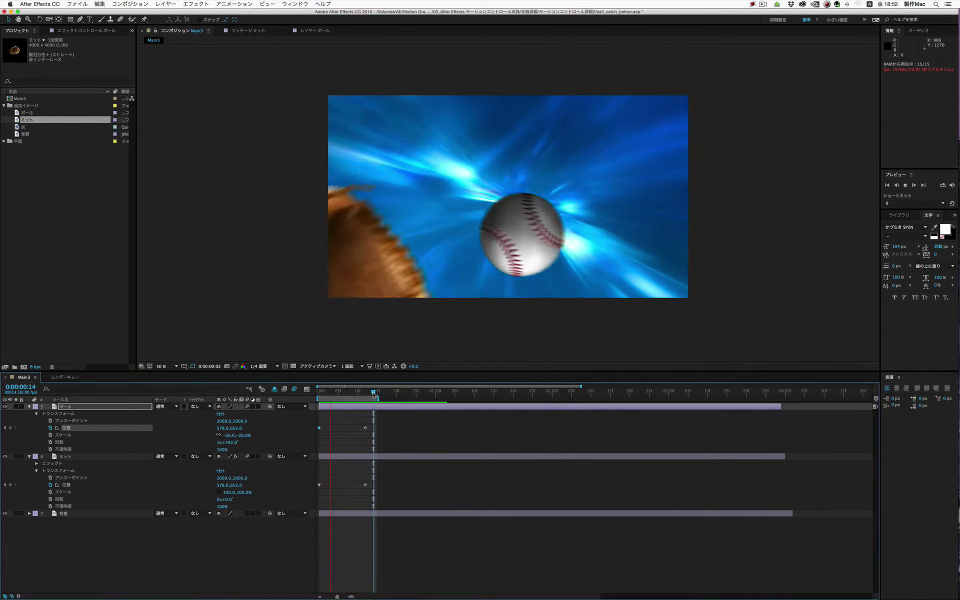
pyautogui.press('space')
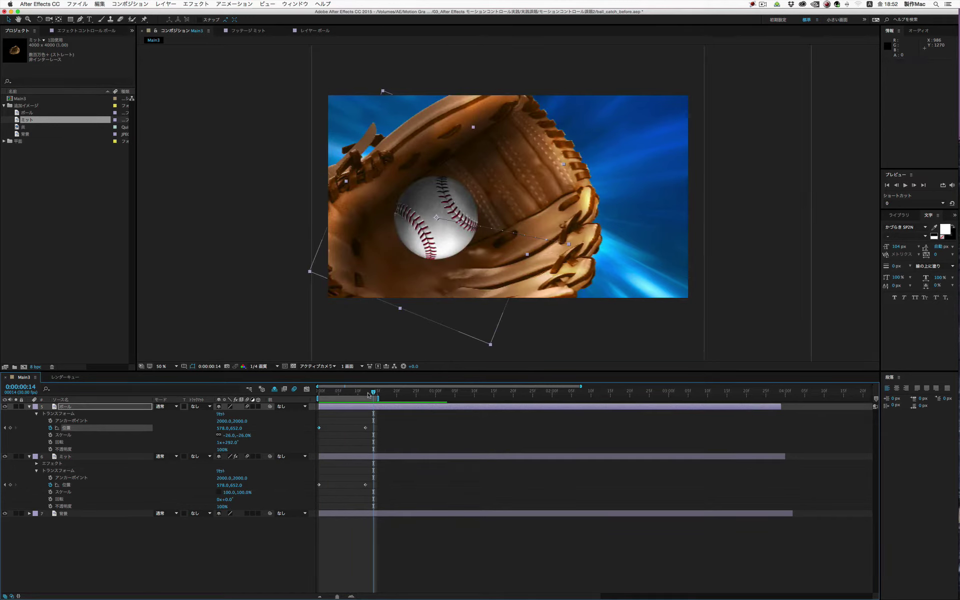
pyautogui.moveTo(366, 395); pyautogui.dragTo(297, 395)
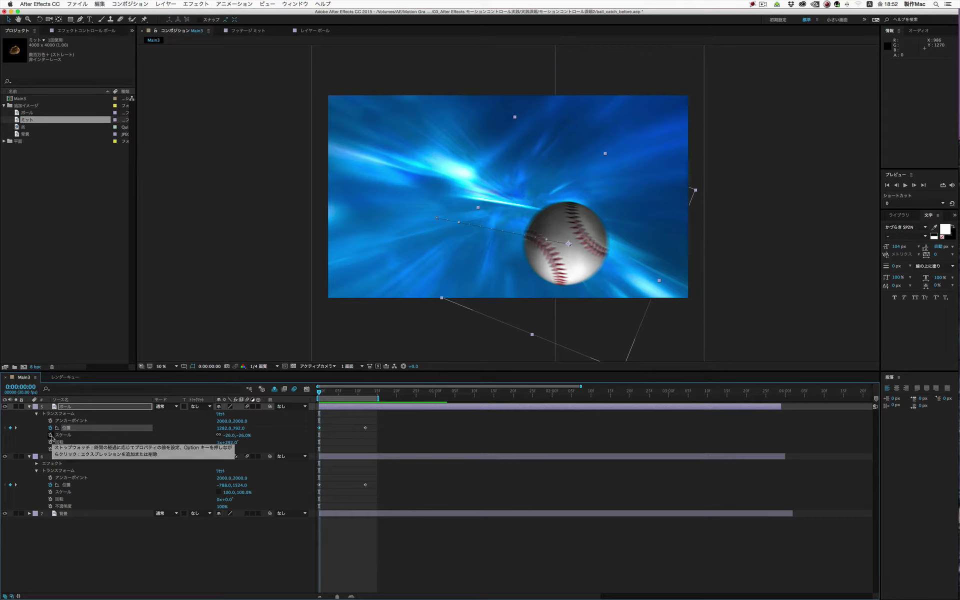
# Step: Keyframe the ball's Scale from 155% at frame 0 to 27% at frame 12, and enable Rotation keyframing
pyautogui.click(51, 436)
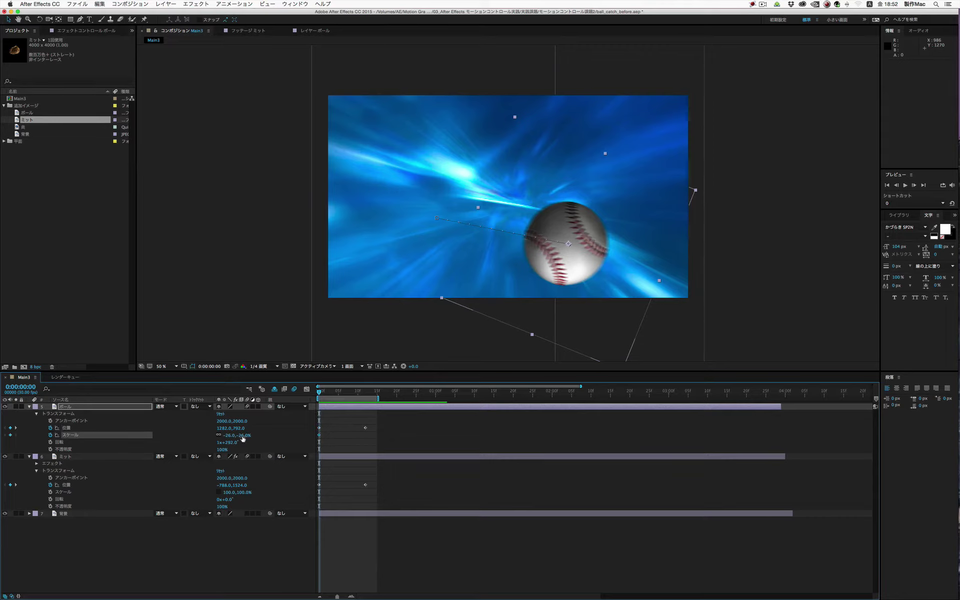
pyautogui.moveTo(243, 436); pyautogui.dragTo(303, 429)
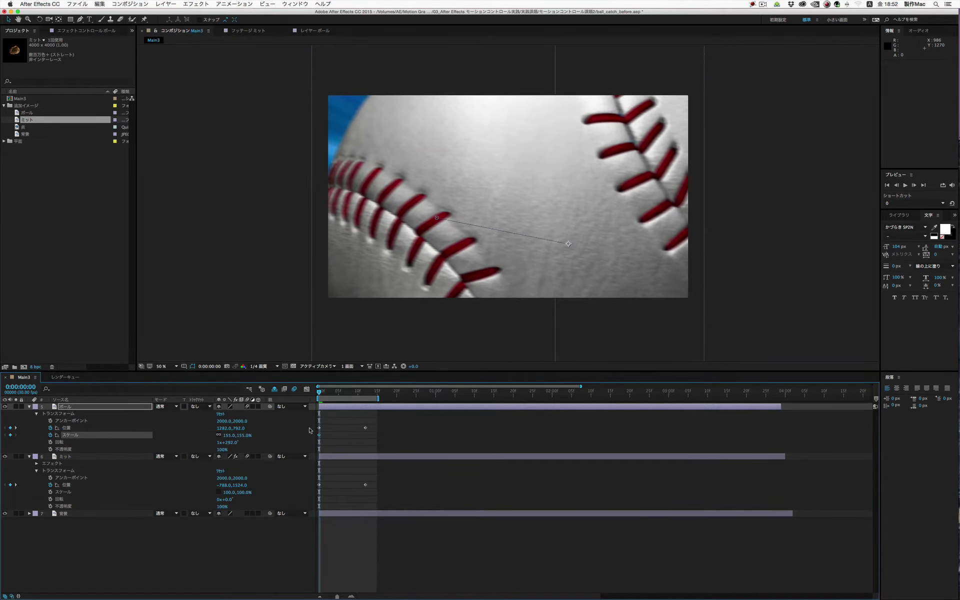
pyautogui.click(365, 393)
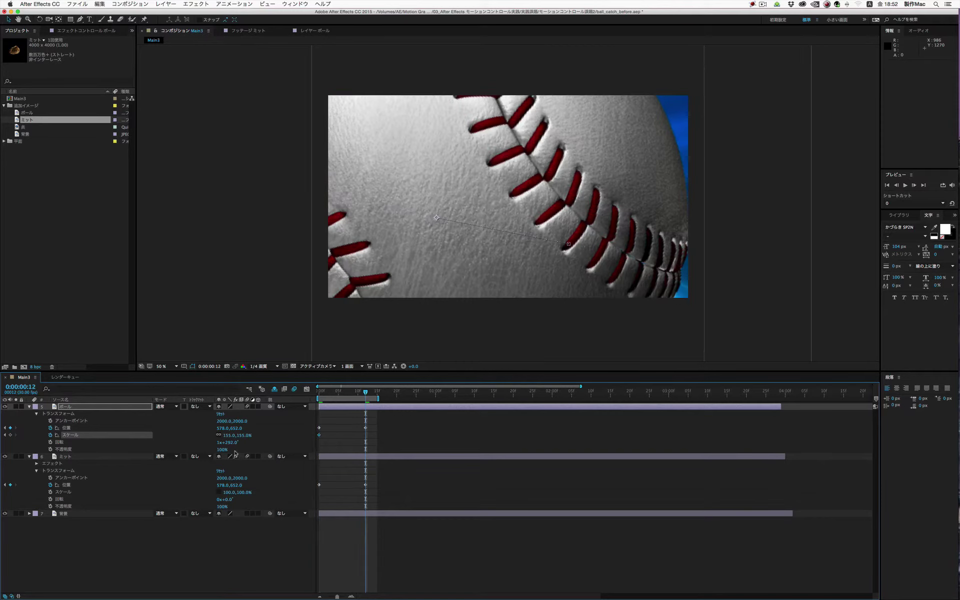
pyautogui.moveTo(233, 435); pyautogui.dragTo(182, 436)
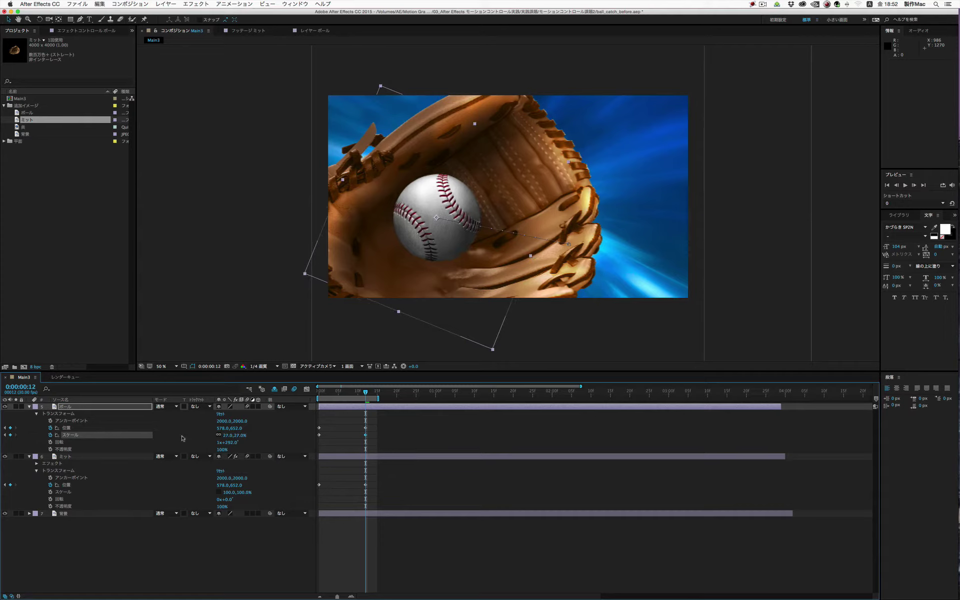
pyautogui.moveTo(354, 396); pyautogui.dragTo(311, 396)
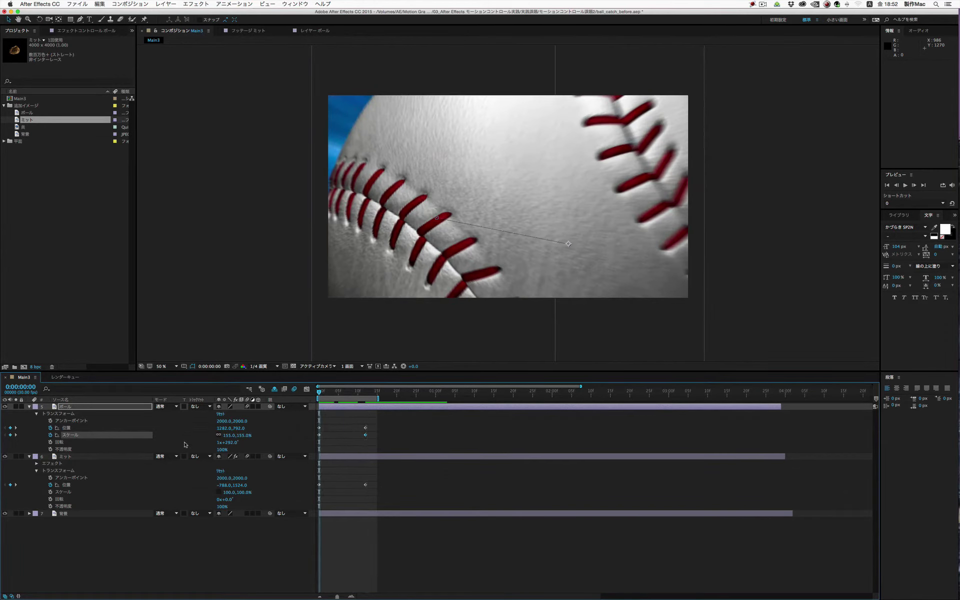
pyautogui.click(50, 442)
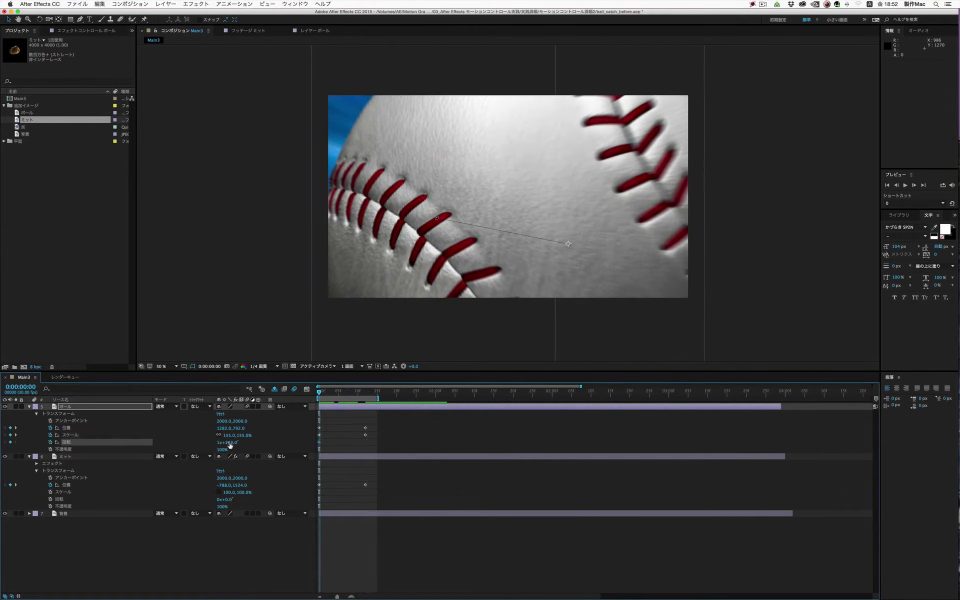
# Step: Keyframe the ball's Rotation from 0x+0.0° at frame 0 to 1x+152° at frame 12
pyautogui.moveTo(220, 443); pyautogui.dragTo(226, 446)
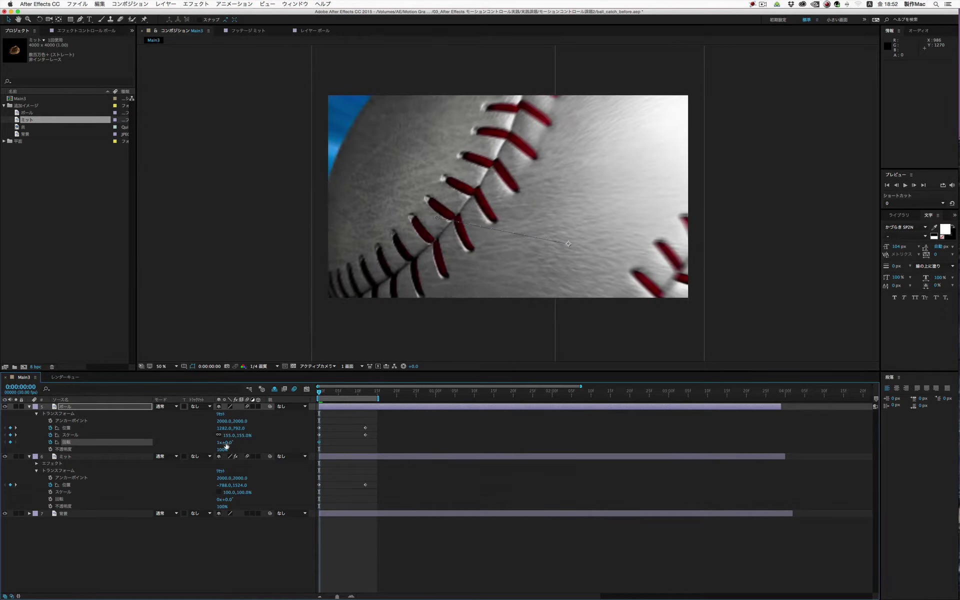
pyautogui.press('F2')
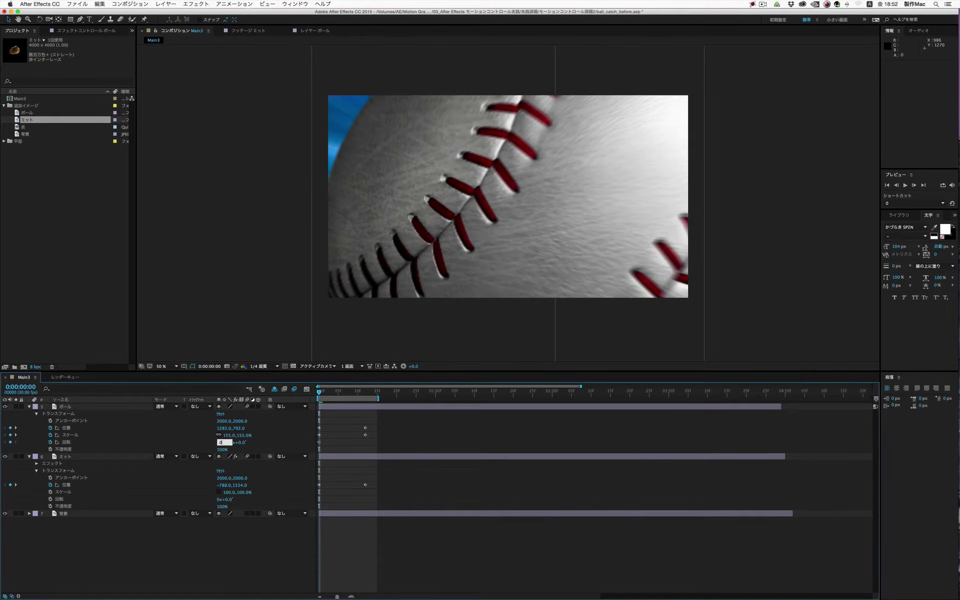
pyautogui.press('Return')
pyautogui.press('k')
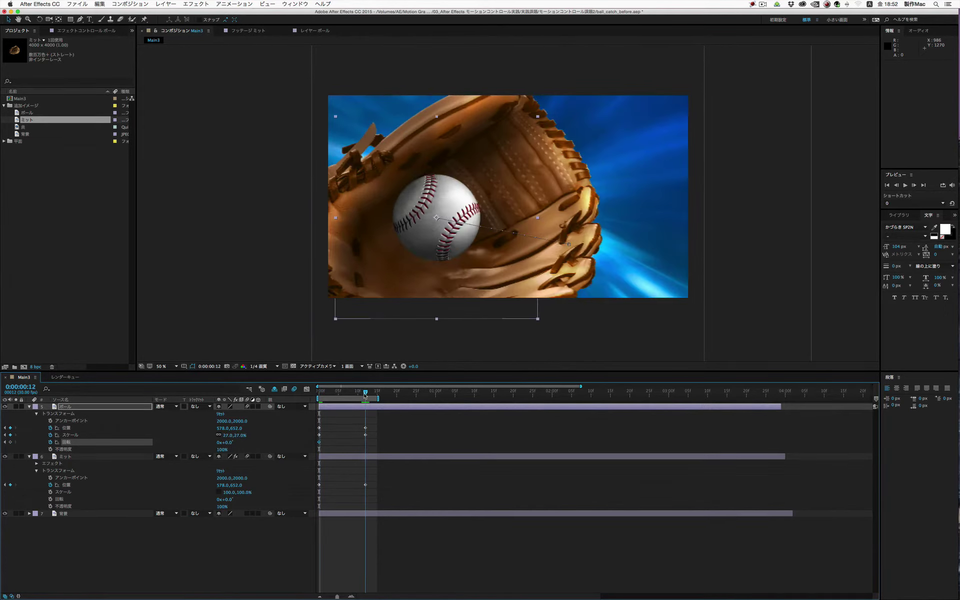
pyautogui.moveTo(232, 443); pyautogui.dragTo(257, 444)
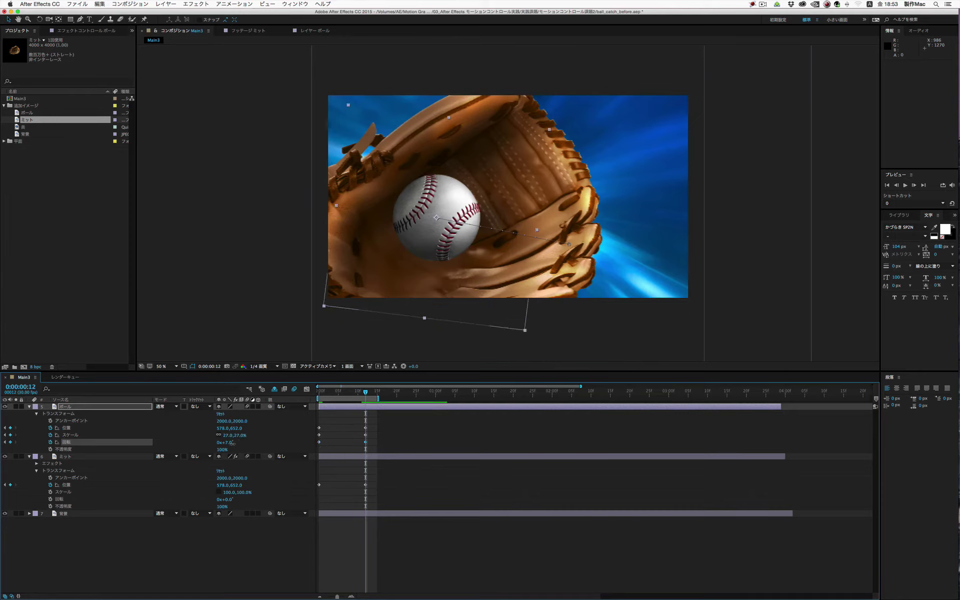
pyautogui.moveTo(265, 444); pyautogui.dragTo(287, 444)
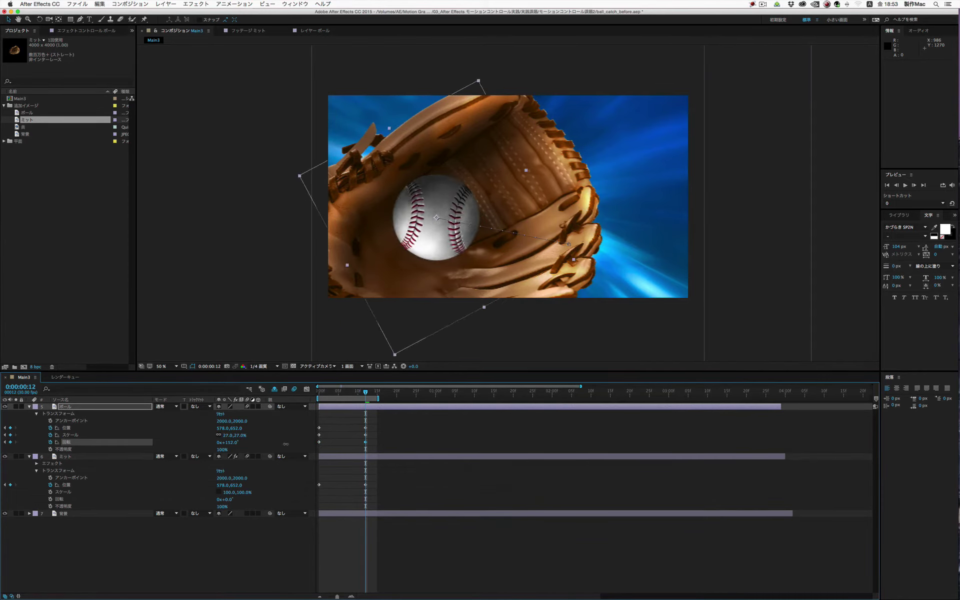
pyautogui.click(219, 443)
pyautogui.write('1')
pyautogui.press('Return')
# Step: Scrub and RAM-preview the spinning ball, then return to the start
pyautogui.click(333, 392)
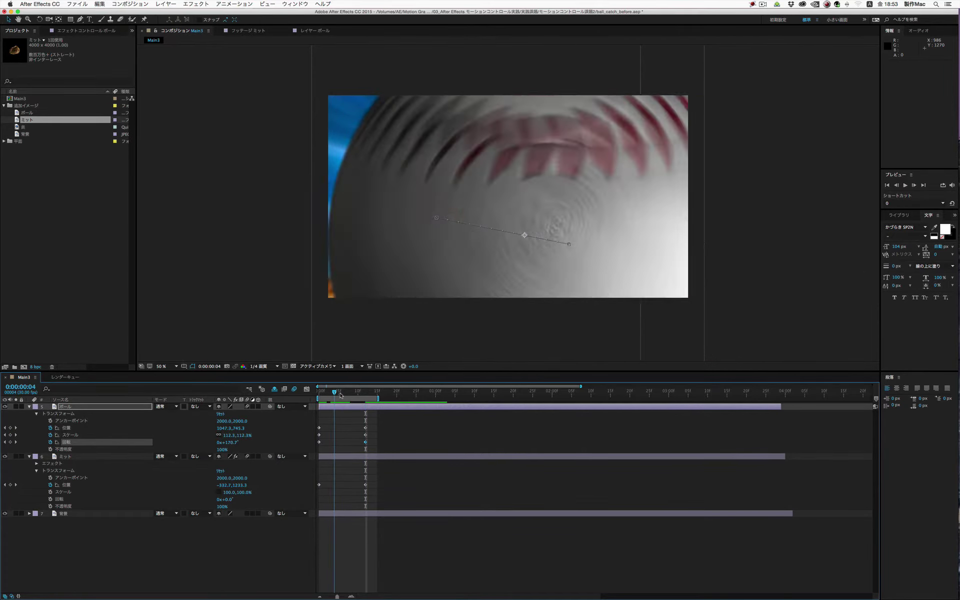
pyautogui.moveTo(341, 395); pyautogui.dragTo(373, 395)
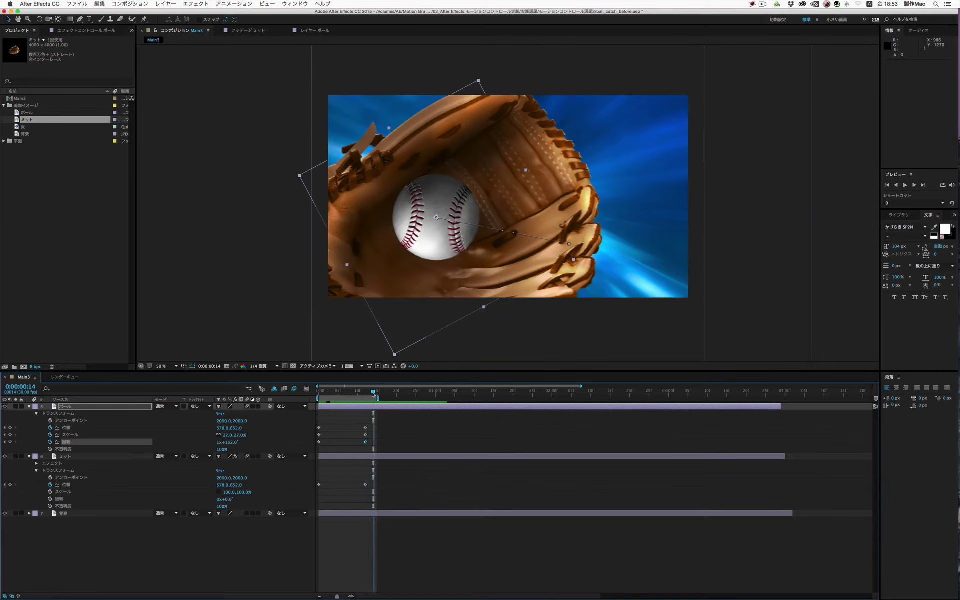
pyautogui.press('space')
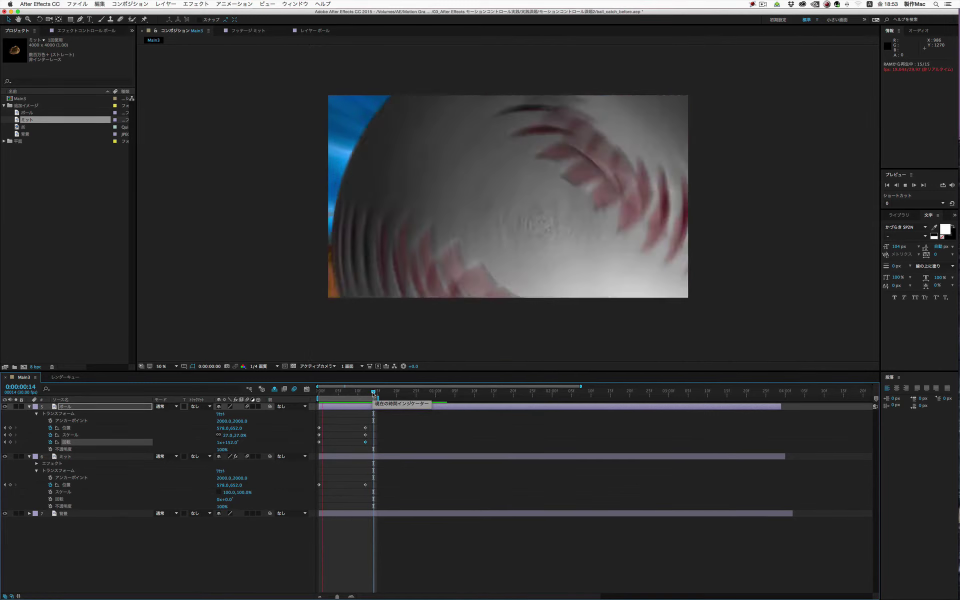
pyautogui.press('space')
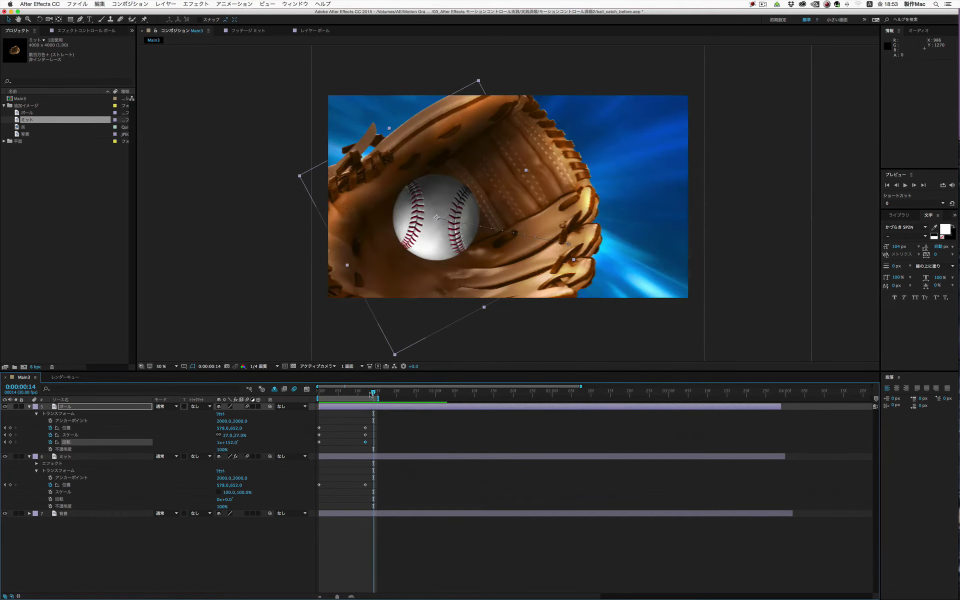
pyautogui.moveTo(372, 394); pyautogui.dragTo(309, 397)
# Step: At frame 0, set the ball's scale to 175% and move it to 1576,912
pyautogui.click(231, 435)
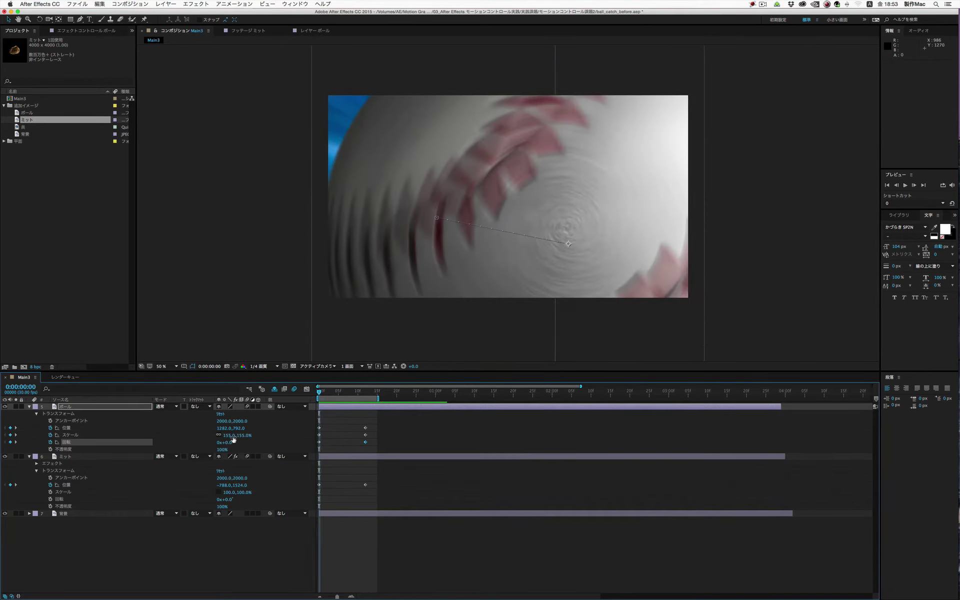
pyautogui.write('170')
pyautogui.press('Return')
pyautogui.moveTo(226, 435); pyautogui.dragTo(231, 435)
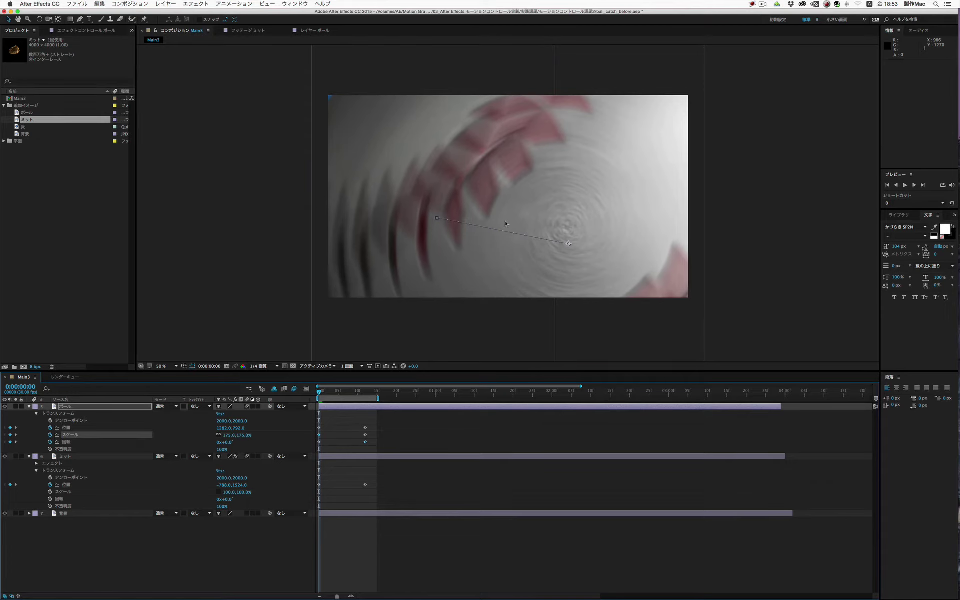
pyautogui.moveTo(479, 253); pyautogui.dragTo(535, 275)
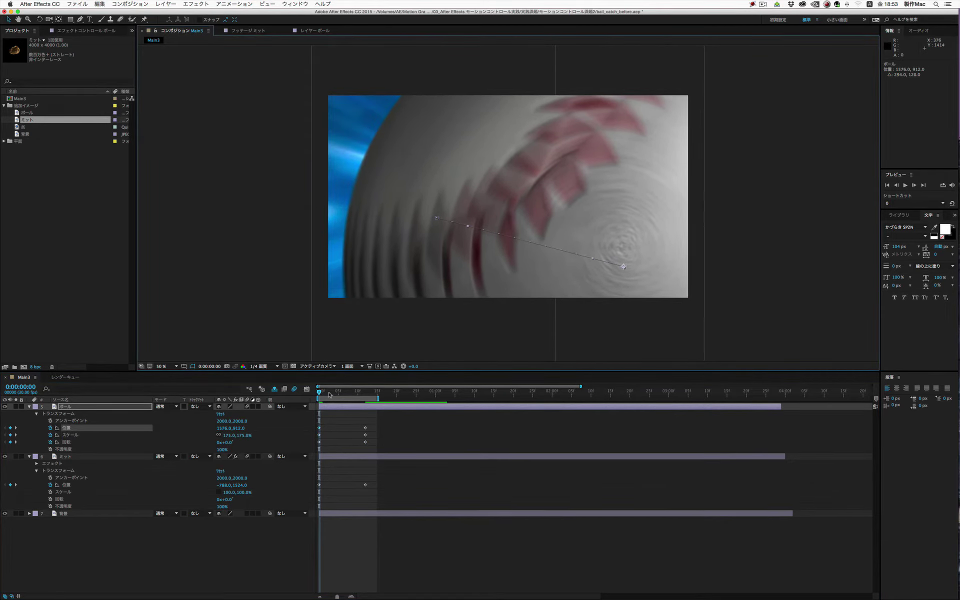
# Step: Scrub and RAM-preview the large ball shrinking and landing in the glove
pyautogui.moveTo(330, 394); pyautogui.dragTo(372, 394)
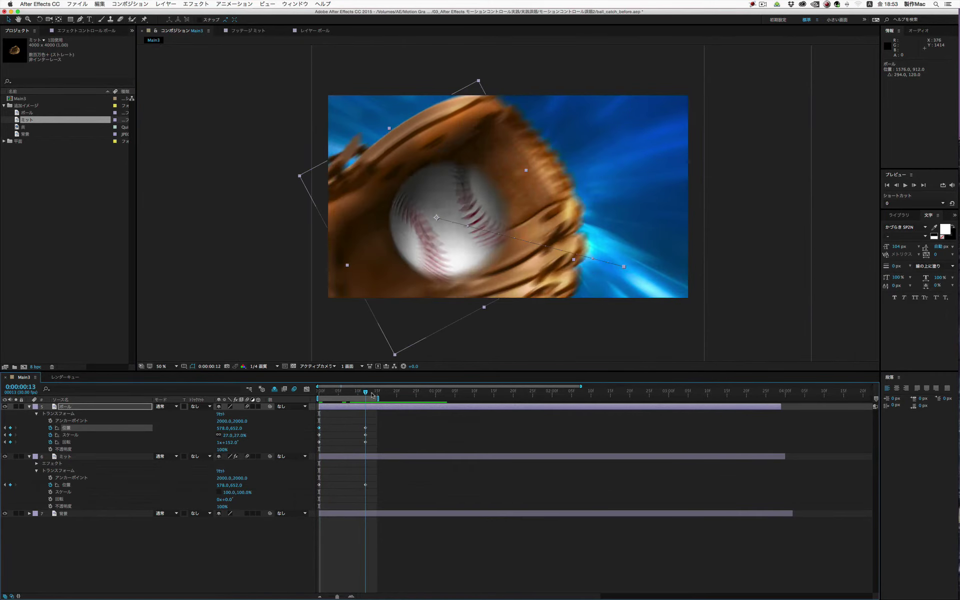
pyautogui.moveTo(372, 395)
pyautogui.mouseDown()
pyautogui.moveTo(330, 394)
pyautogui.moveTo(367, 394)
pyautogui.mouseUp()
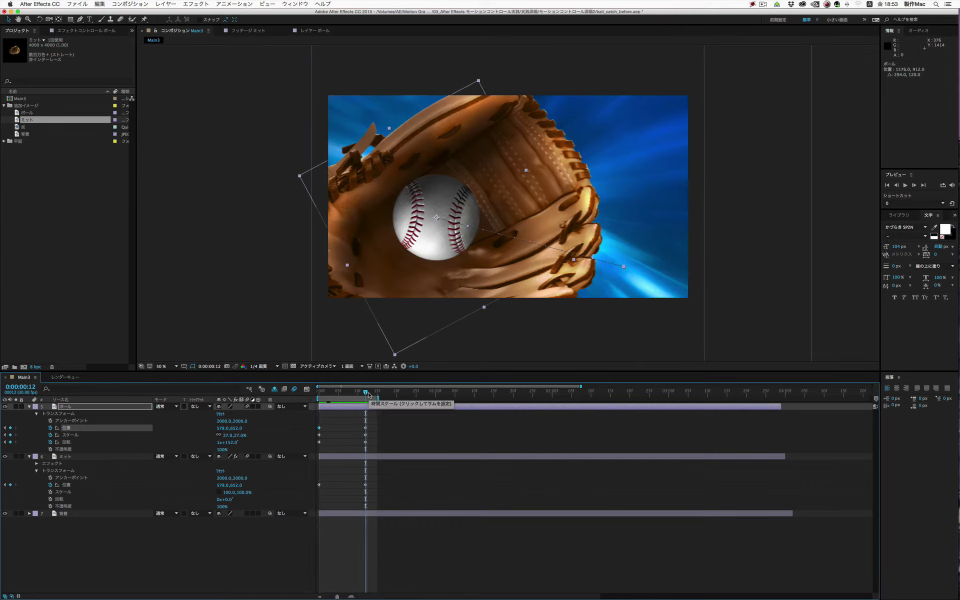
pyautogui.press('space')
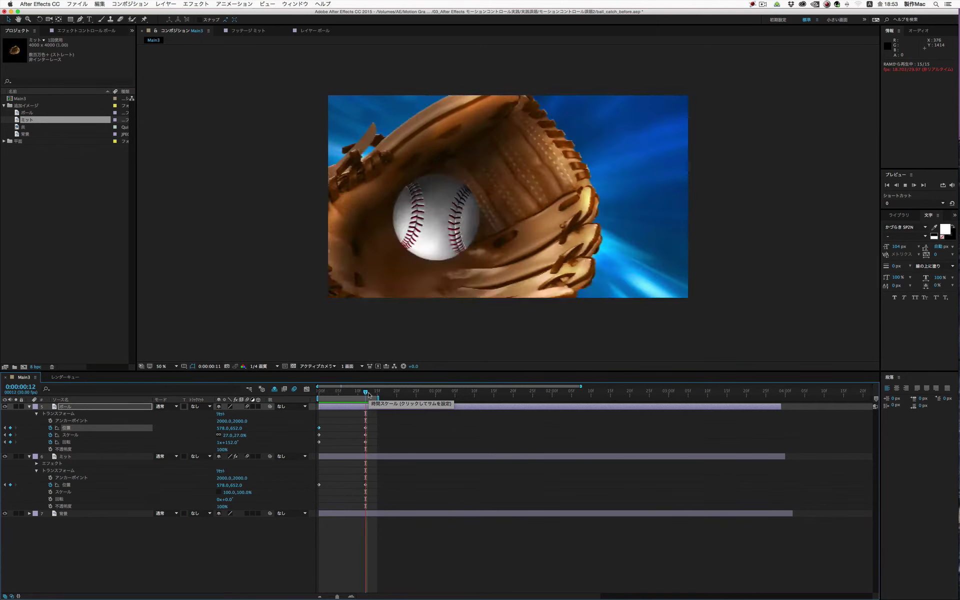
pyautogui.press('space')
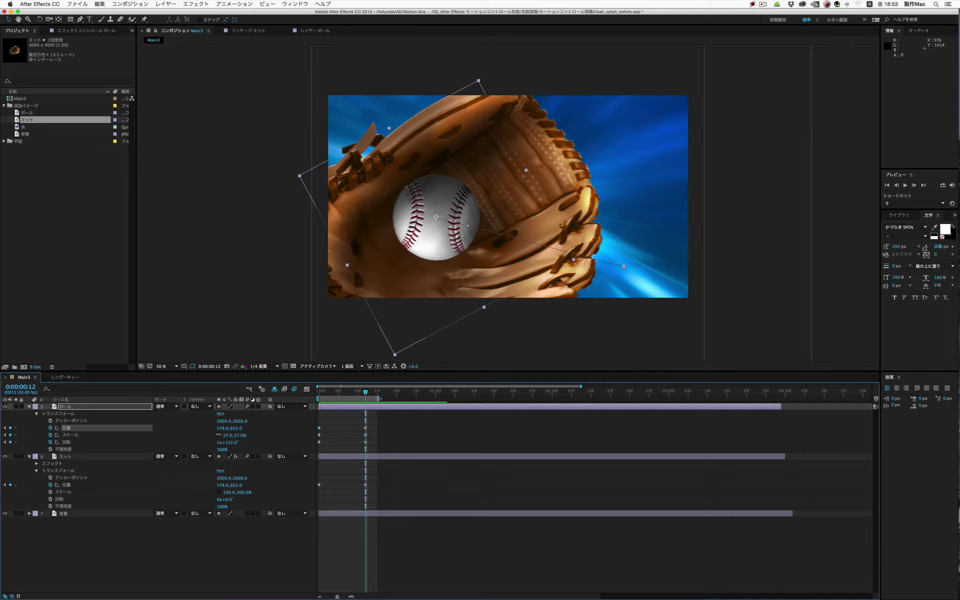
# Step: Extend the preview range, go to frame 21, and add Position keyframes for the ball and mitt
pyautogui.moveTo(379, 398); pyautogui.dragTo(450, 399)
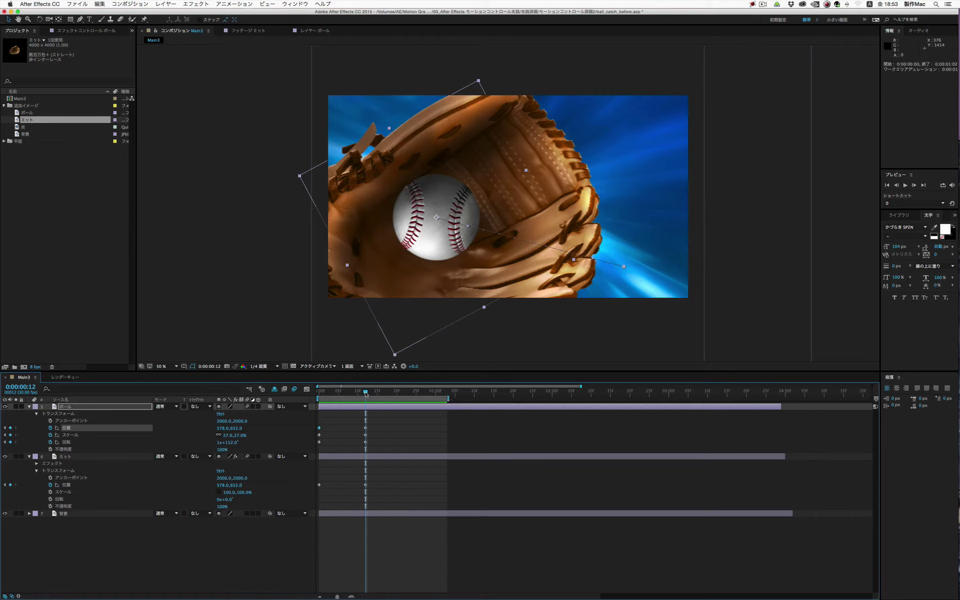
pyautogui.moveTo(366, 393); pyautogui.dragTo(405, 395)
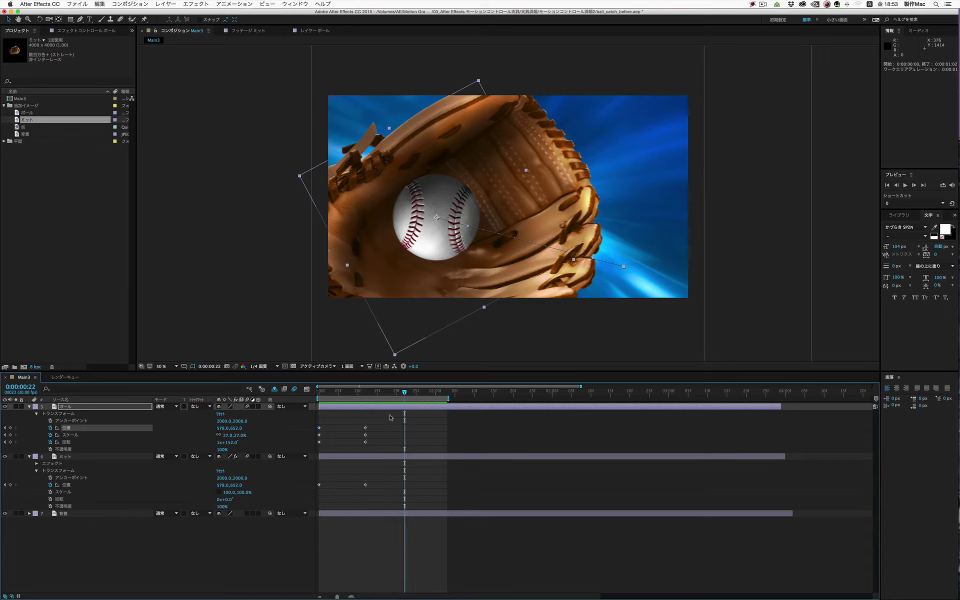
pyautogui.moveTo(403, 393); pyautogui.dragTo(401, 394)
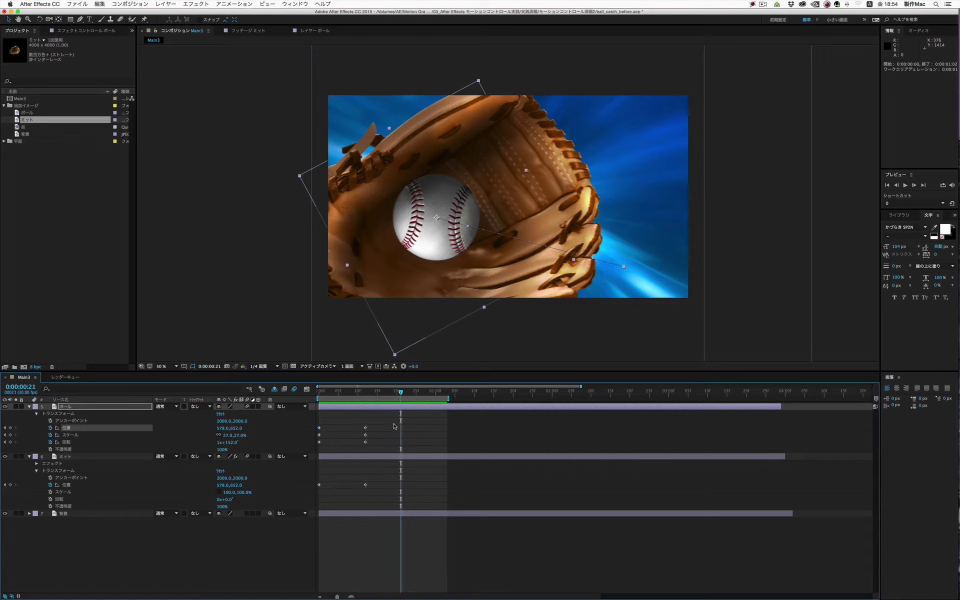
pyautogui.click(10, 428)
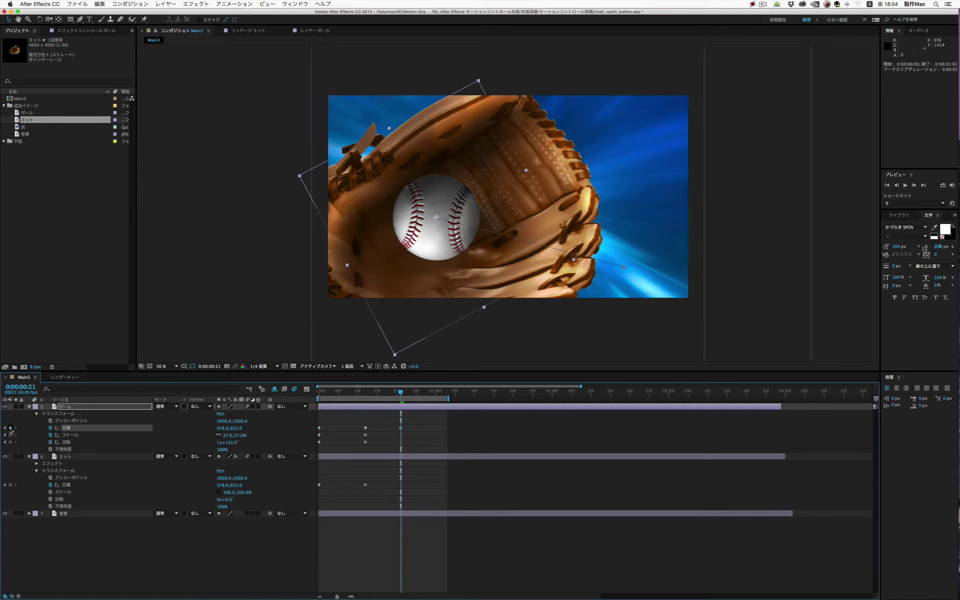
pyautogui.click(10, 485)
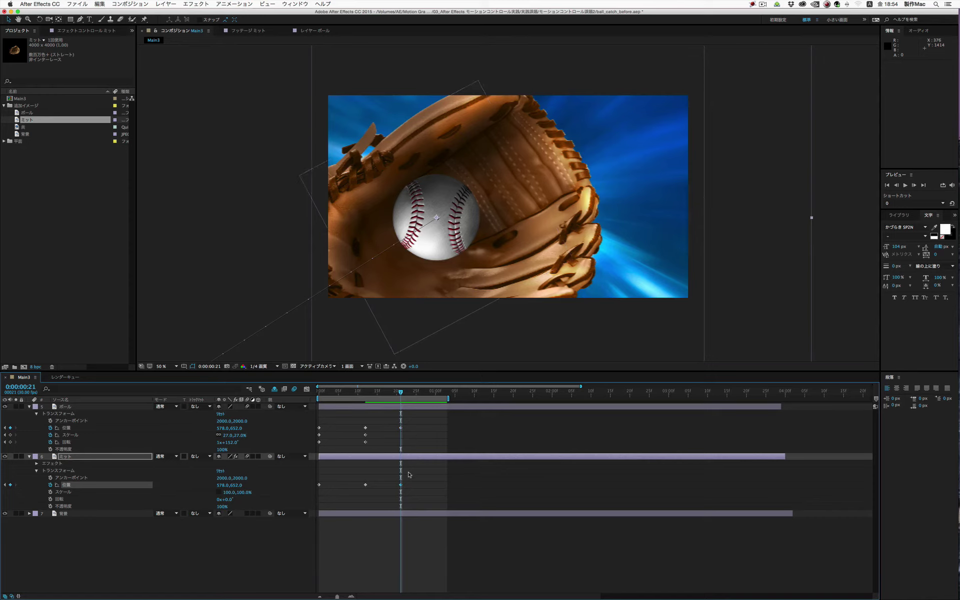
# Step: Open the Wiggler panel and set its noise type to ギザギザ (jagged)
pyautogui.click(289, 4)
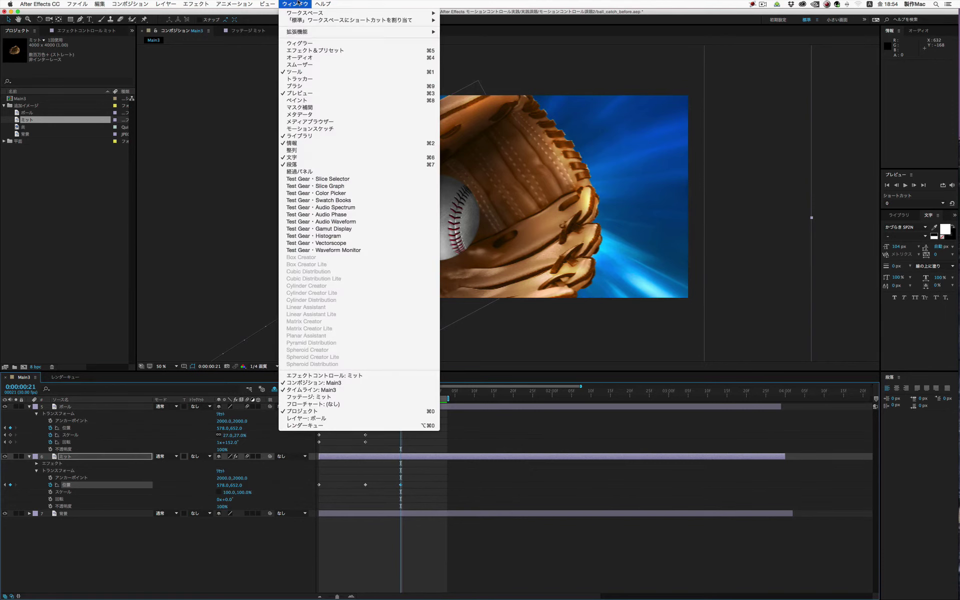
pyautogui.click(300, 44)
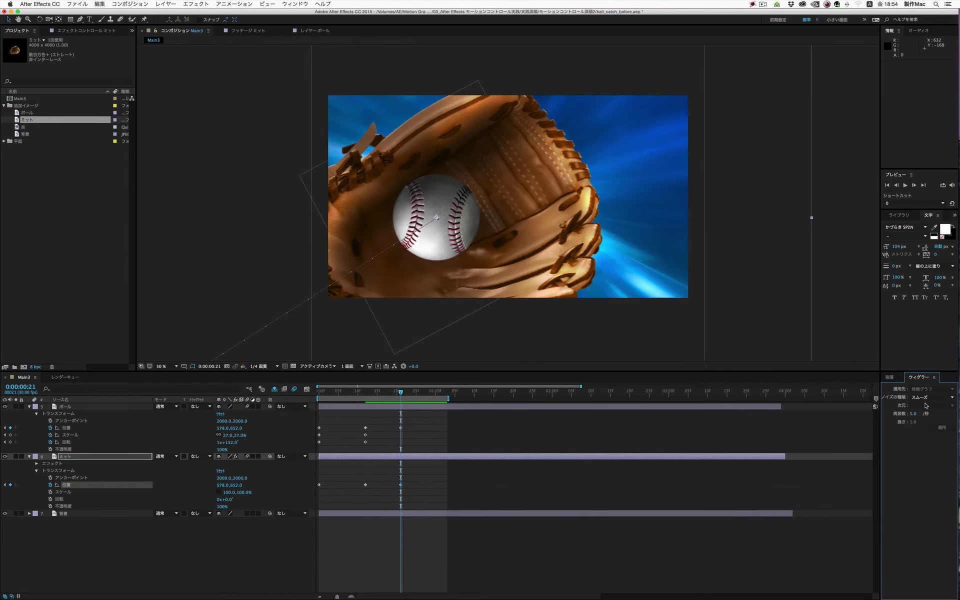
pyautogui.click(365, 427)
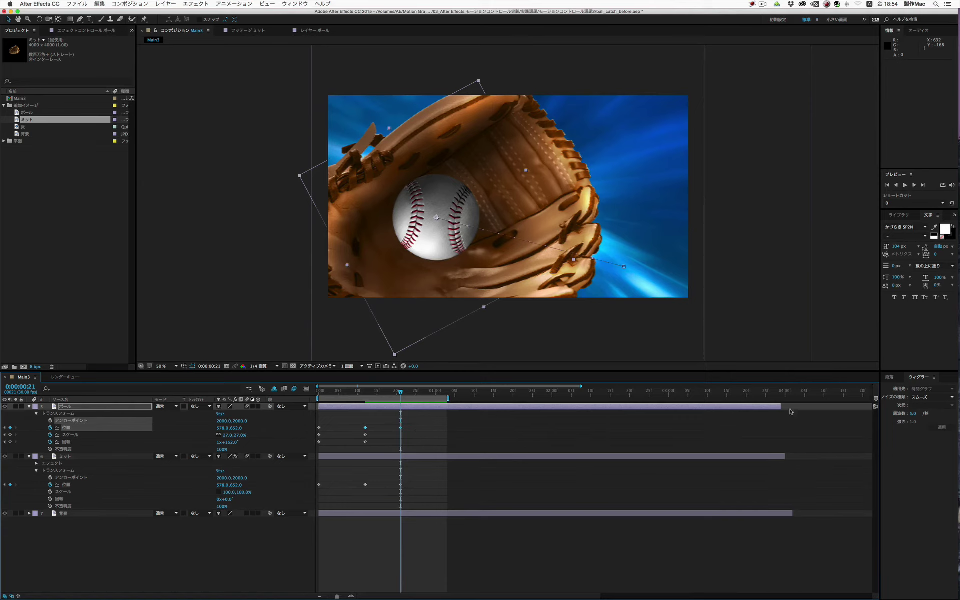
pyautogui.click(928, 398)
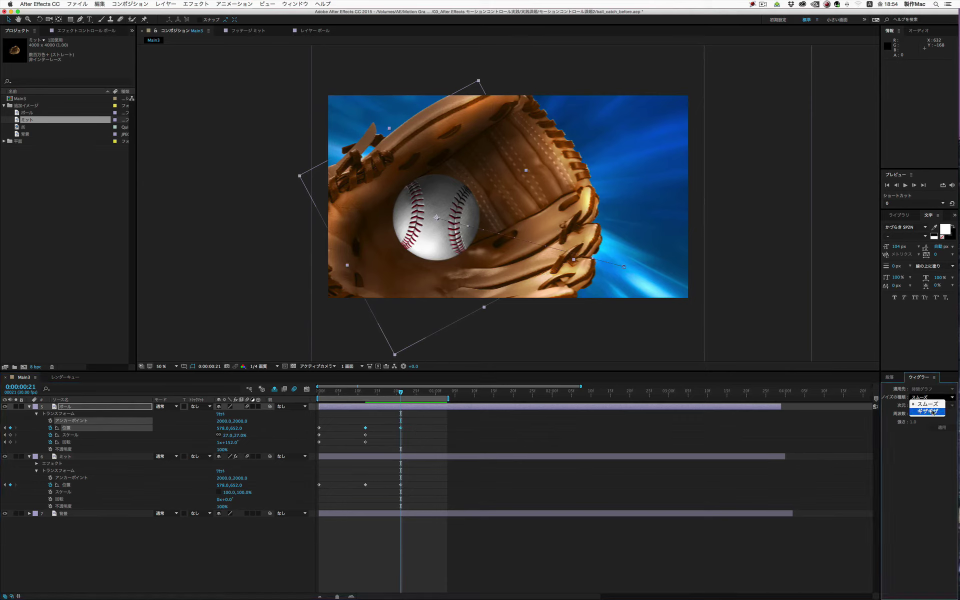
pyautogui.click(934, 412)
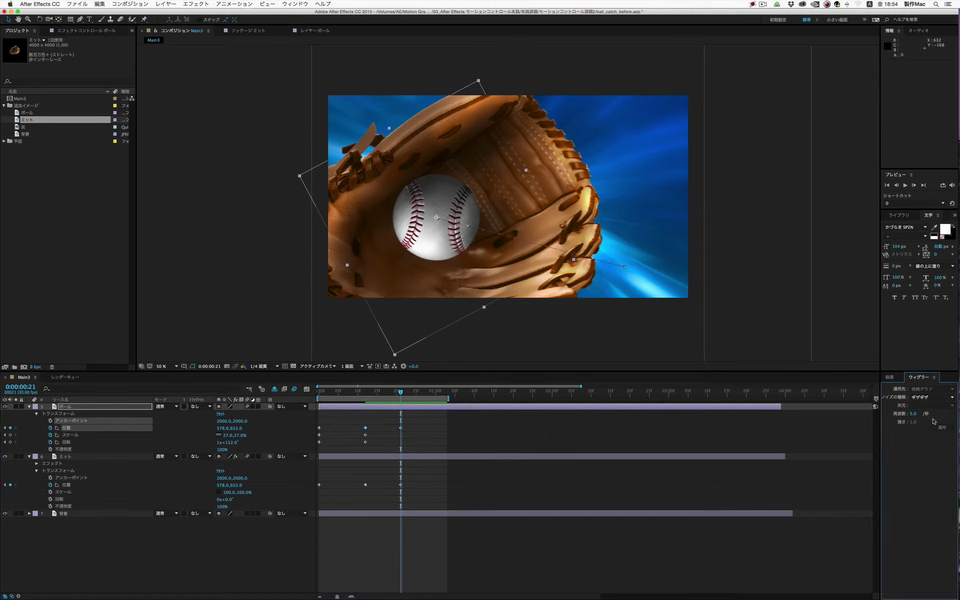
# Step: Reselect the ball's earlier Position keyframe in the timeline
pyautogui.click(366, 426)
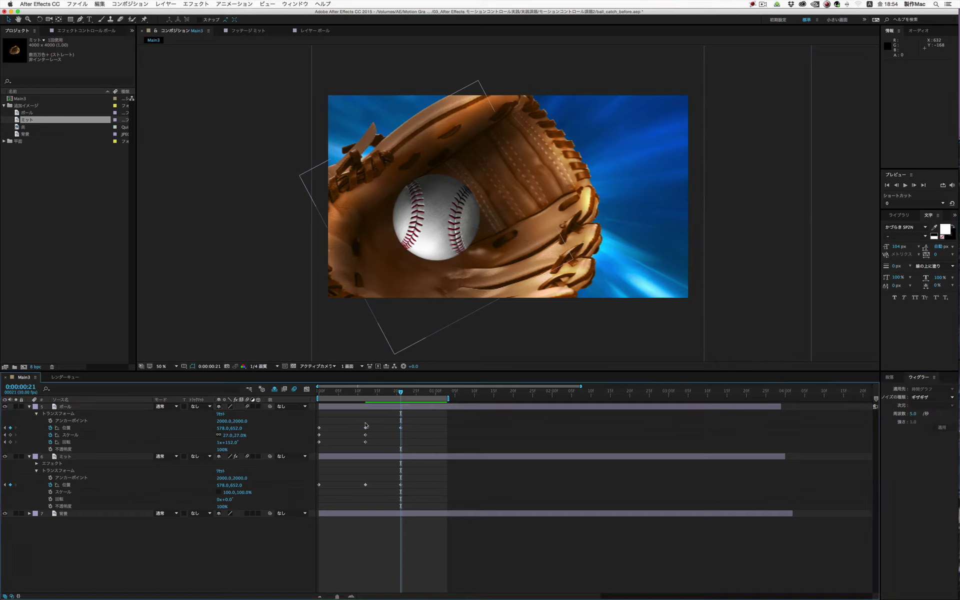
pyautogui.moveTo(358, 423); pyautogui.dragTo(400, 431)
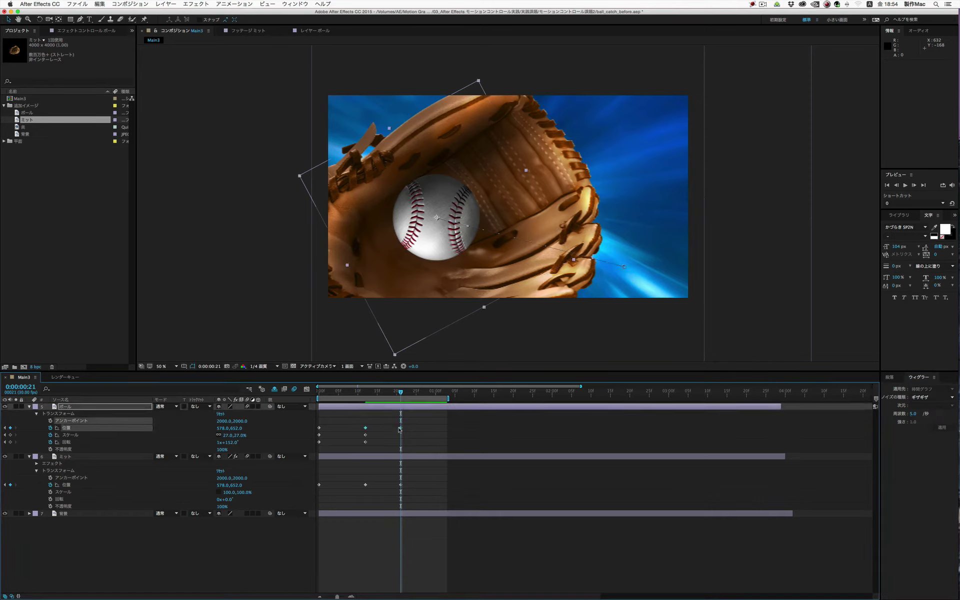
pyautogui.click(388, 429)
pyautogui.click(365, 428)
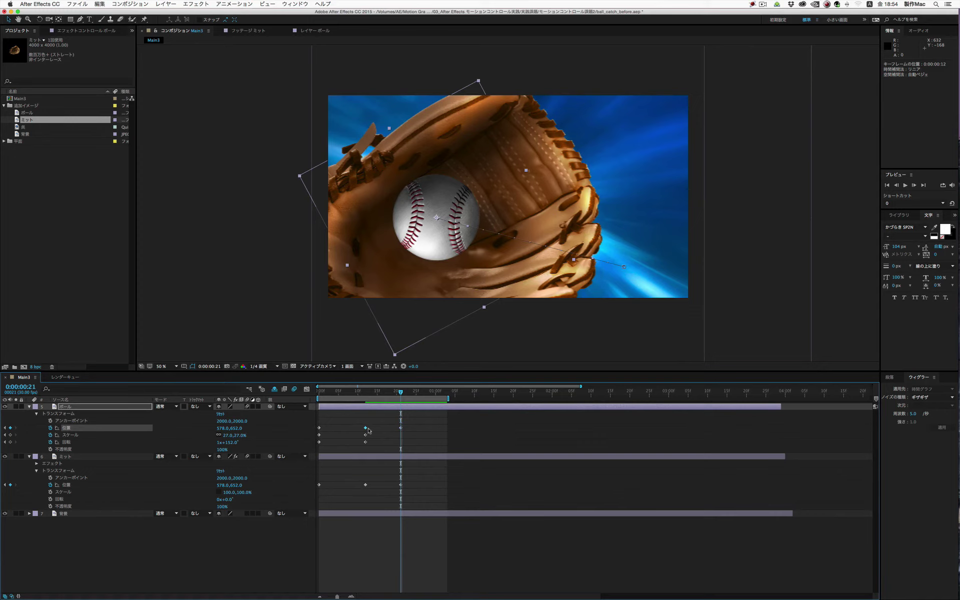
# Step: Select both ball Position keyframes and apply a Wiggler with frequency 30 and magnitude 14, then scrub to preview
pyautogui.keyDown('shift'); pyautogui.click(401, 428); pyautogui.keyUp('shift')
pyautogui.moveTo(915, 418); pyautogui.dragTo(917, 416)
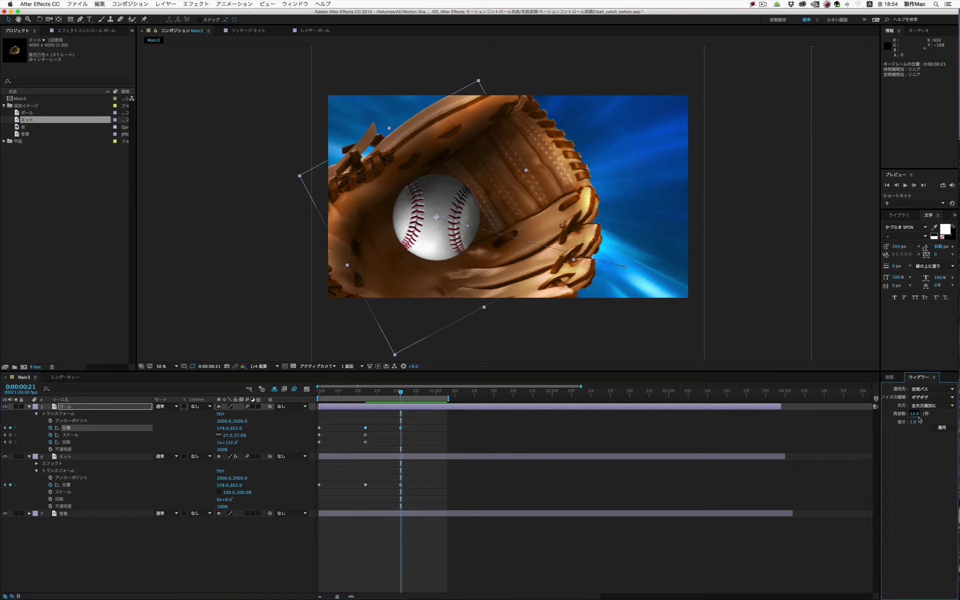
pyautogui.moveTo(918, 425); pyautogui.dragTo(920, 423)
pyautogui.click(913, 413)
pyautogui.write('30')
pyautogui.press('Return')
pyautogui.click(942, 428)
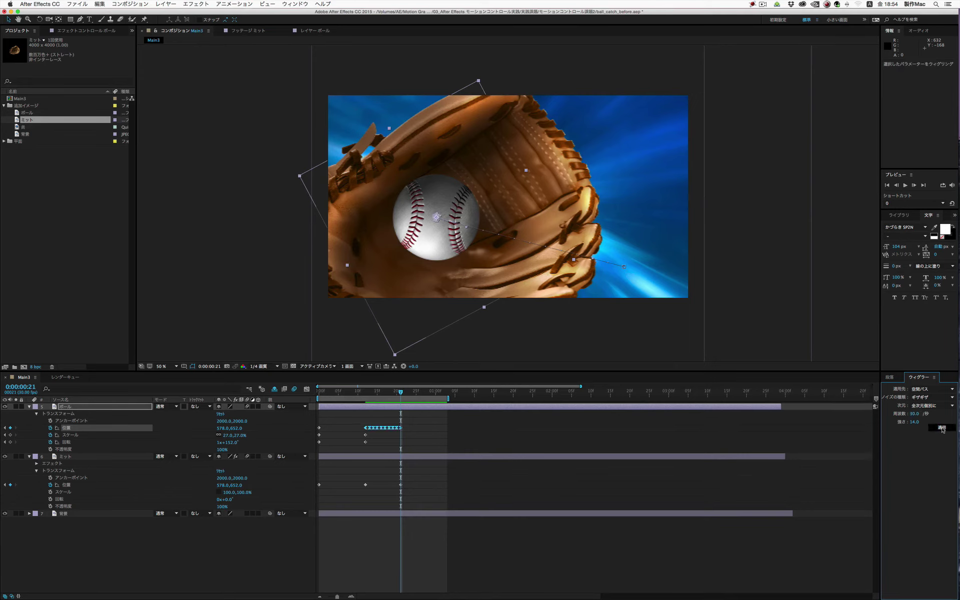
pyautogui.moveTo(395, 396)
pyautogui.mouseDown()
pyautogui.moveTo(342, 393)
pyautogui.moveTo(385, 395)
pyautogui.mouseUp()
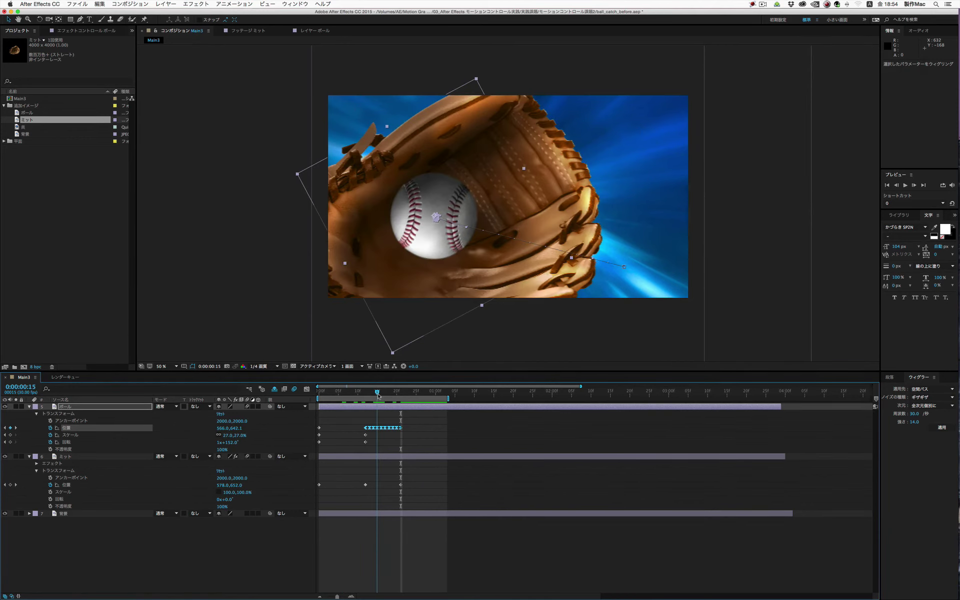
# Step: Undo the previous wiggle, reapply it with magnitude 100, and scrub to preview the harder shake
pyautogui.press('super+z')
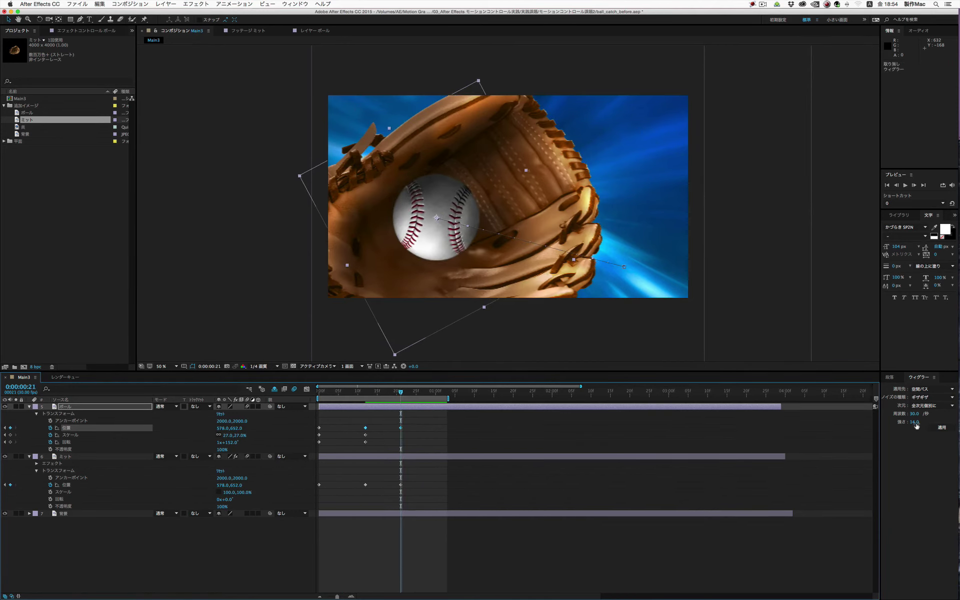
pyautogui.click(914, 421)
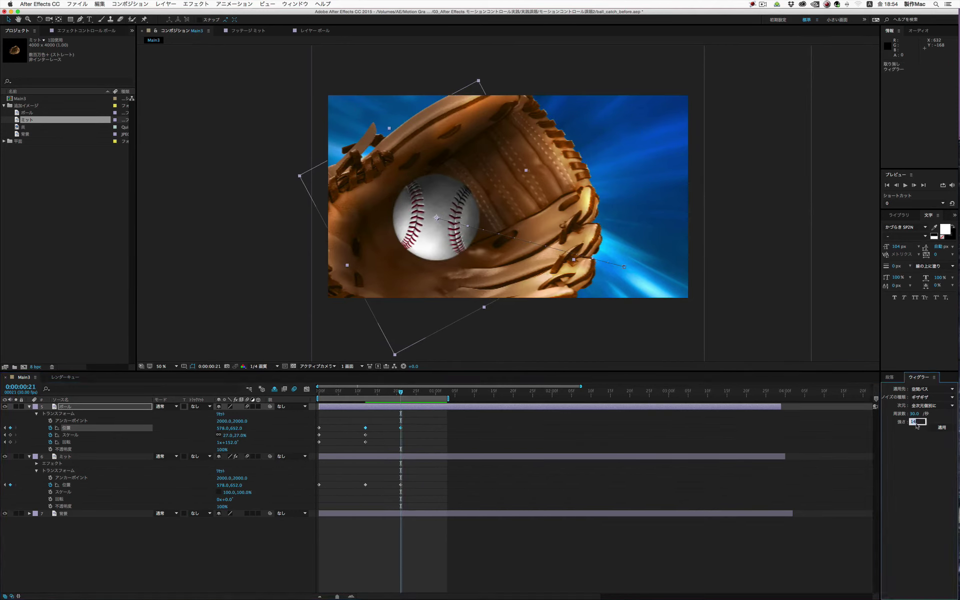
pyautogui.press('Return')
pyautogui.click(941, 427)
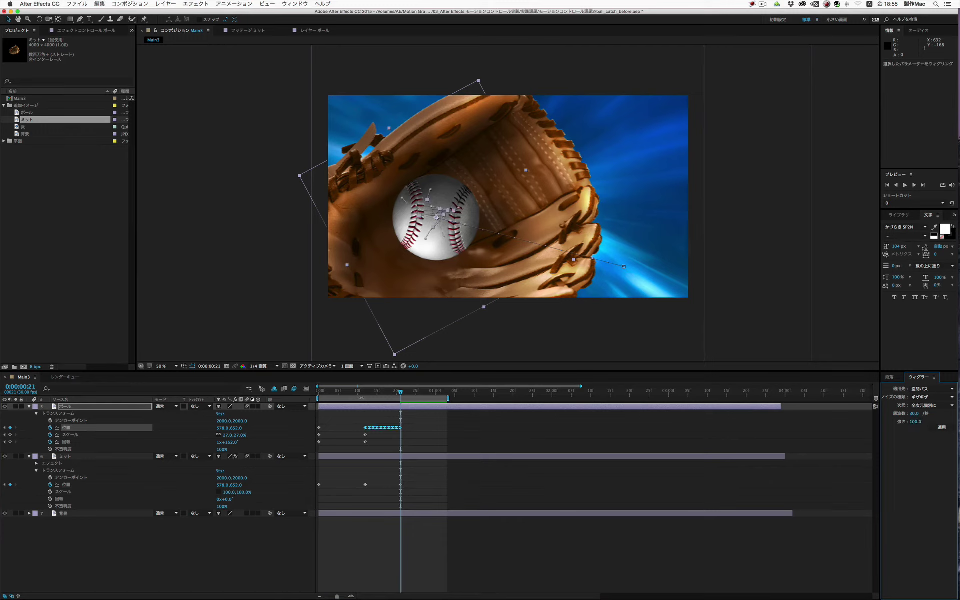
pyautogui.moveTo(360, 395); pyautogui.dragTo(402, 398)
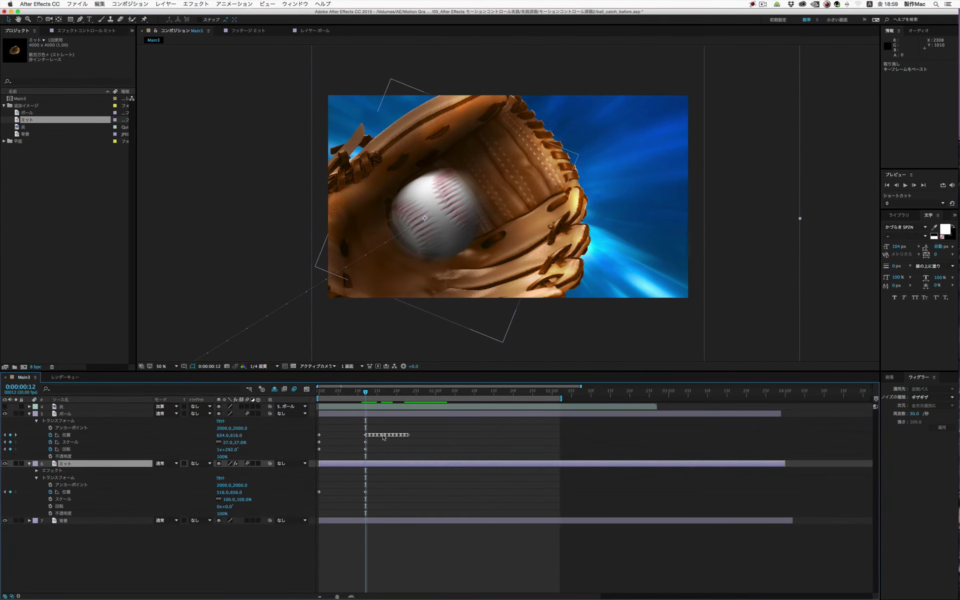
# Step: Check the ball's shake, then select and copy all 12 of its Position keyframes
pyautogui.moveTo(366, 394); pyautogui.dragTo(368, 398)
pyautogui.click(368, 436)
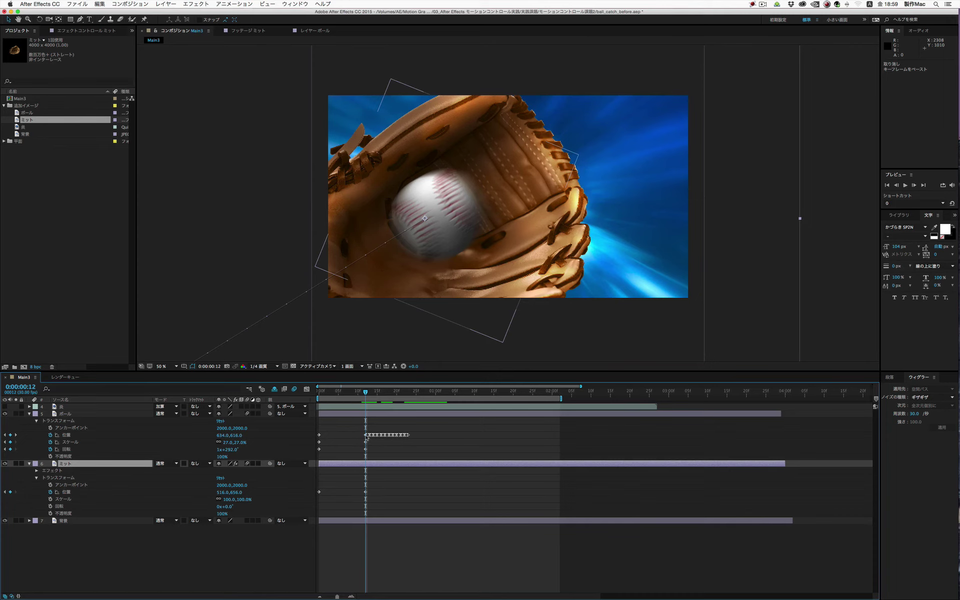
pyautogui.click(68, 438)
pyautogui.click(405, 444)
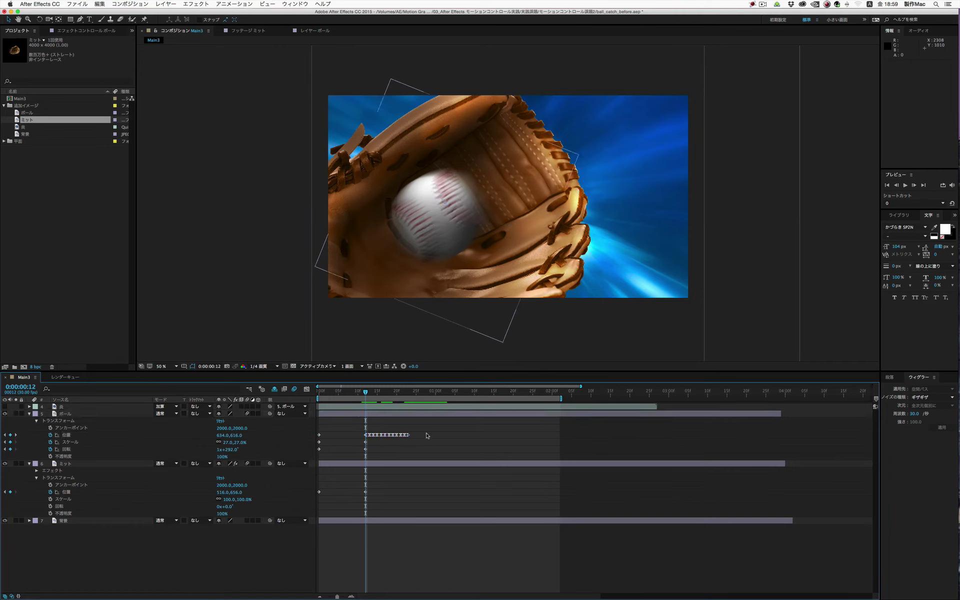
pyautogui.click(364, 437)
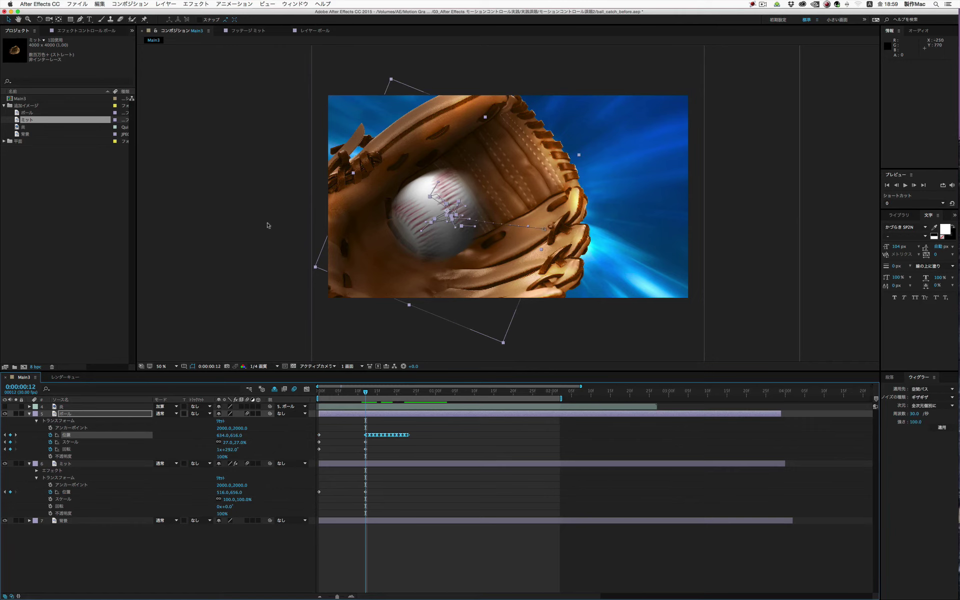
pyautogui.click(106, 4)
# Step: Paste the ball's 12 wiggle Position keyframes onto the mitt's Position and scrub to preview the shake
pyautogui.click(108, 47)
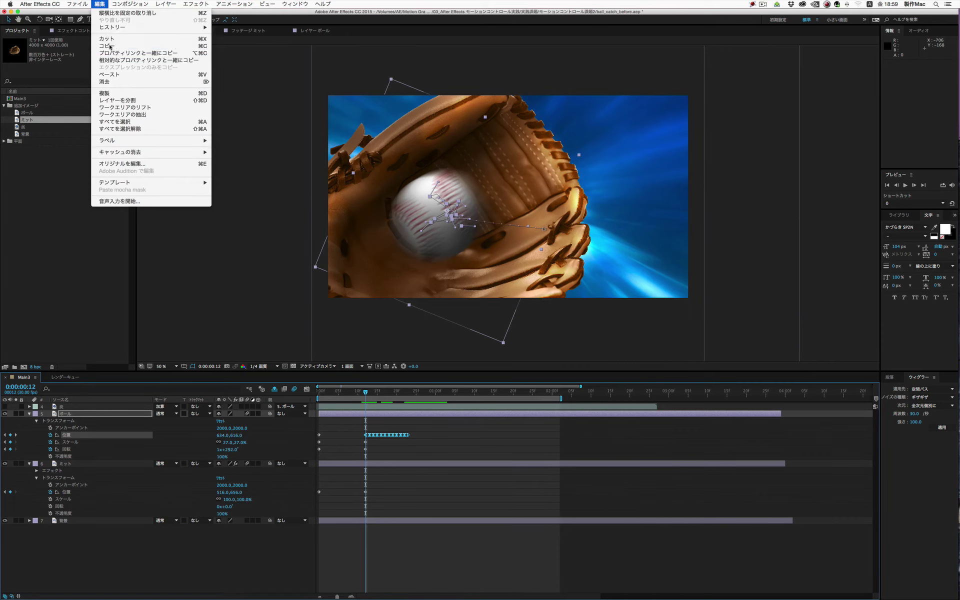
pyautogui.click(72, 492)
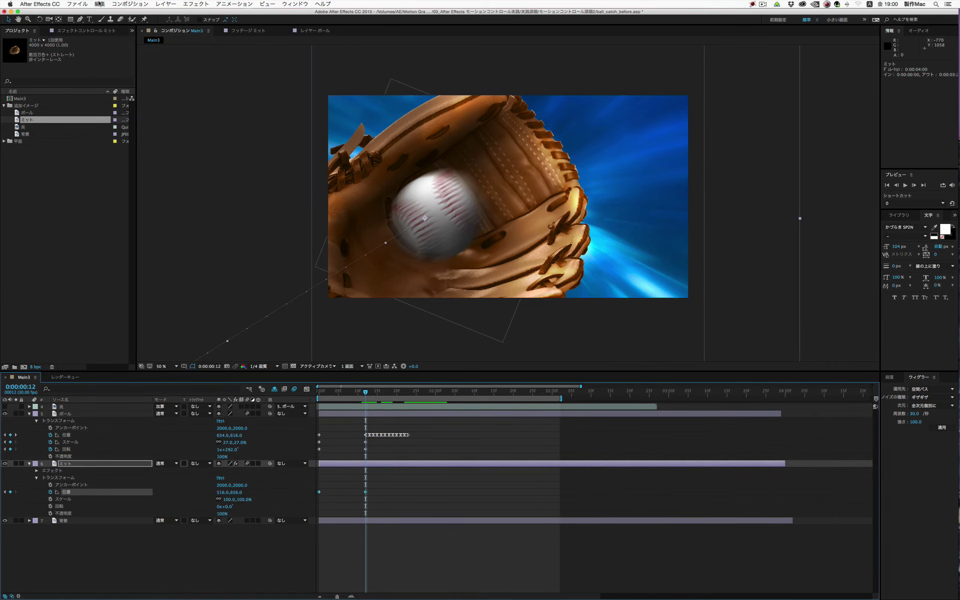
pyautogui.click(100, 4)
pyautogui.click(107, 76)
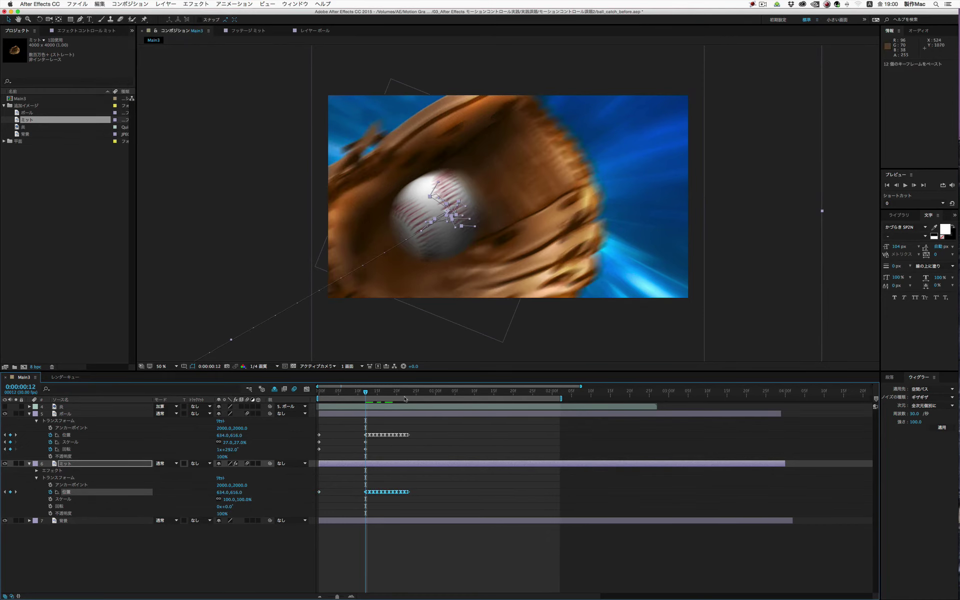
pyautogui.moveTo(369, 393); pyautogui.dragTo(385, 394)
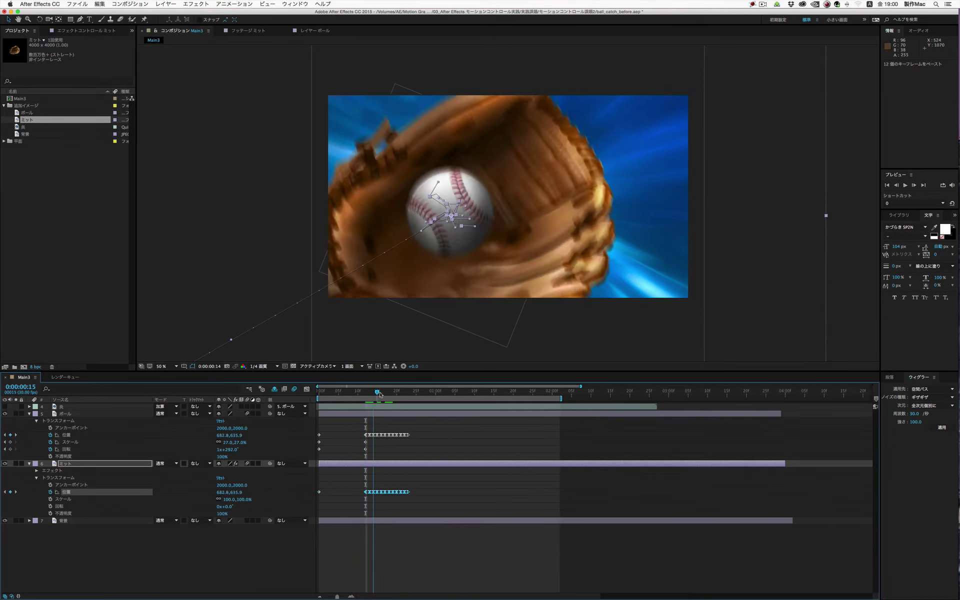